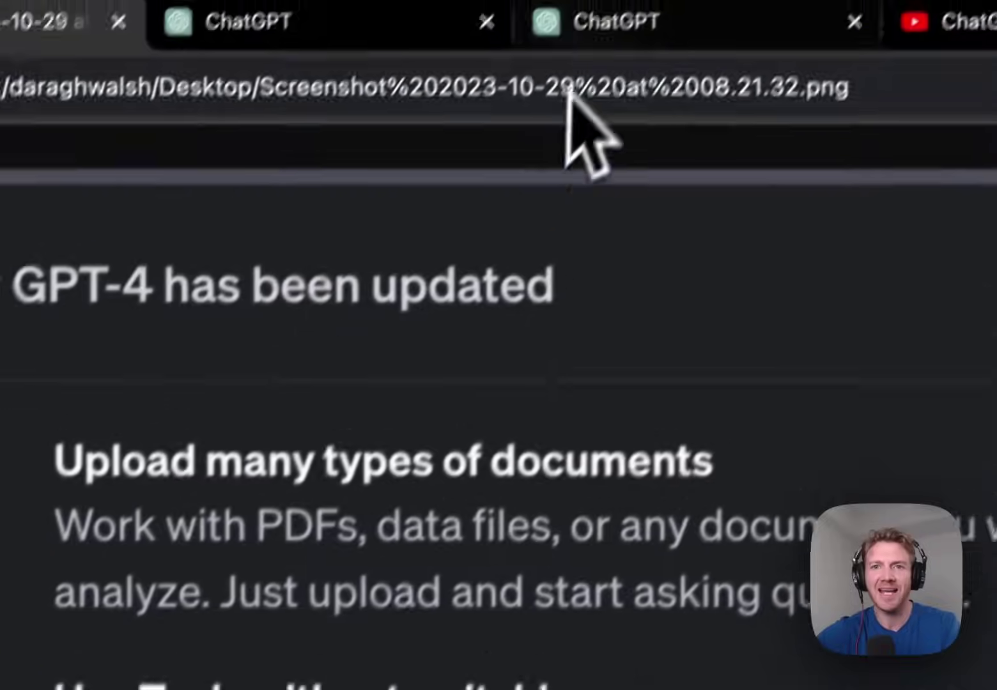
Step: Show the GPT-4 (All Tools) chat and the GPT-4 update announcement, then return to ChatGPT home
{"action": "left_click", "coordinate": [581, 35]}
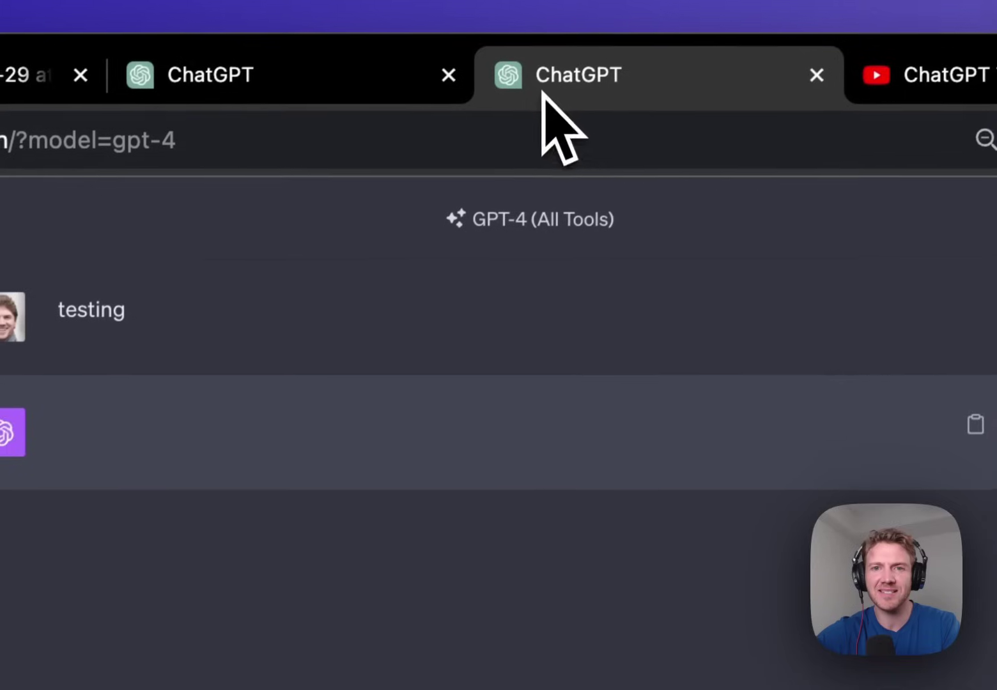
{"action": "left_click_drag", "start_coordinate": [425, 239], "coordinate": [635, 221]}
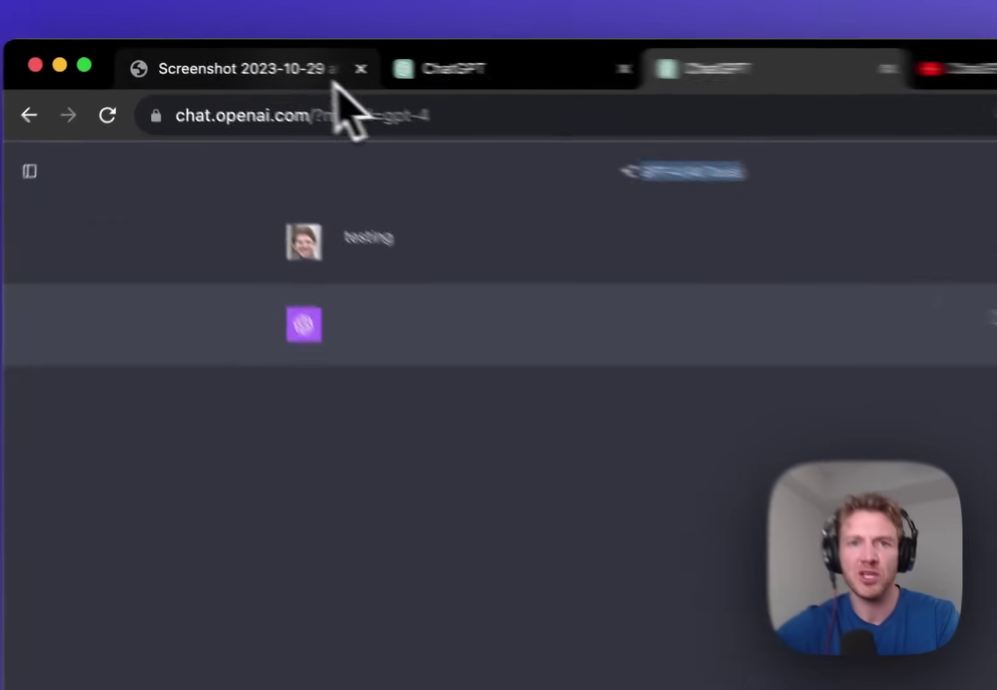
{"action": "left_click", "coordinate": [237, 58]}
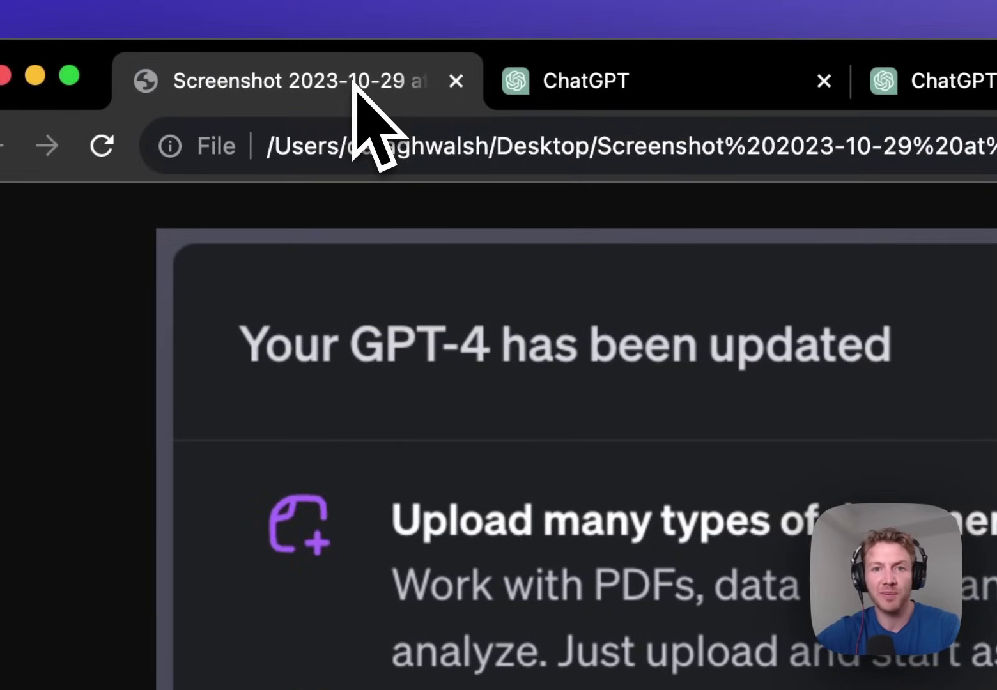
{"action": "left_click", "coordinate": [643, 79]}
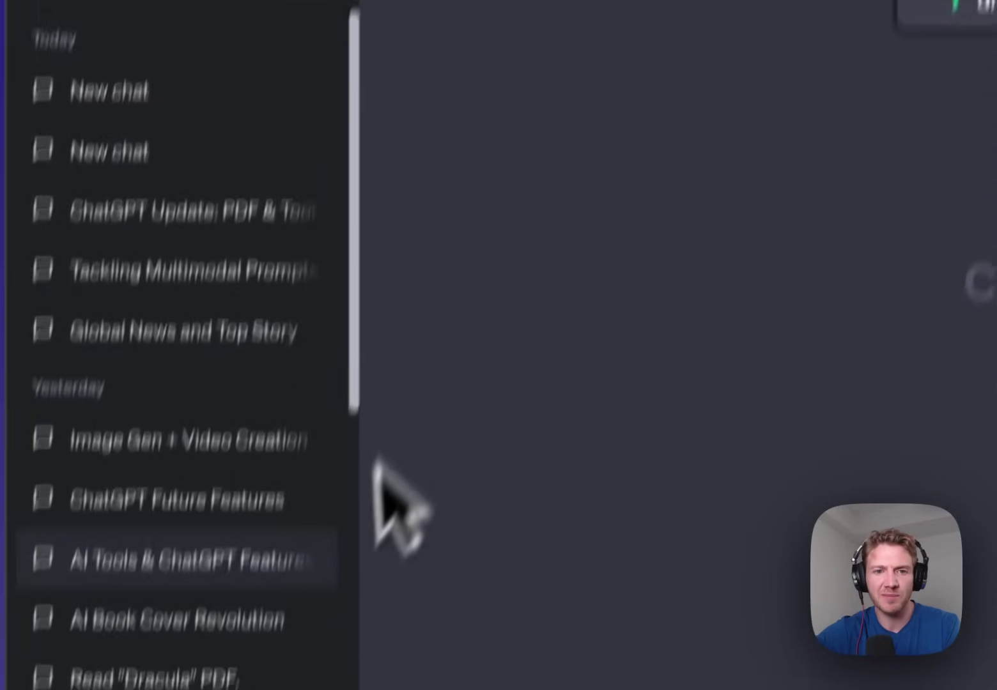
Step: Show the beta feature toggles, including Plugins, in Settings, then return to the update announcement
{"action": "left_click", "coordinate": [189, 610]}
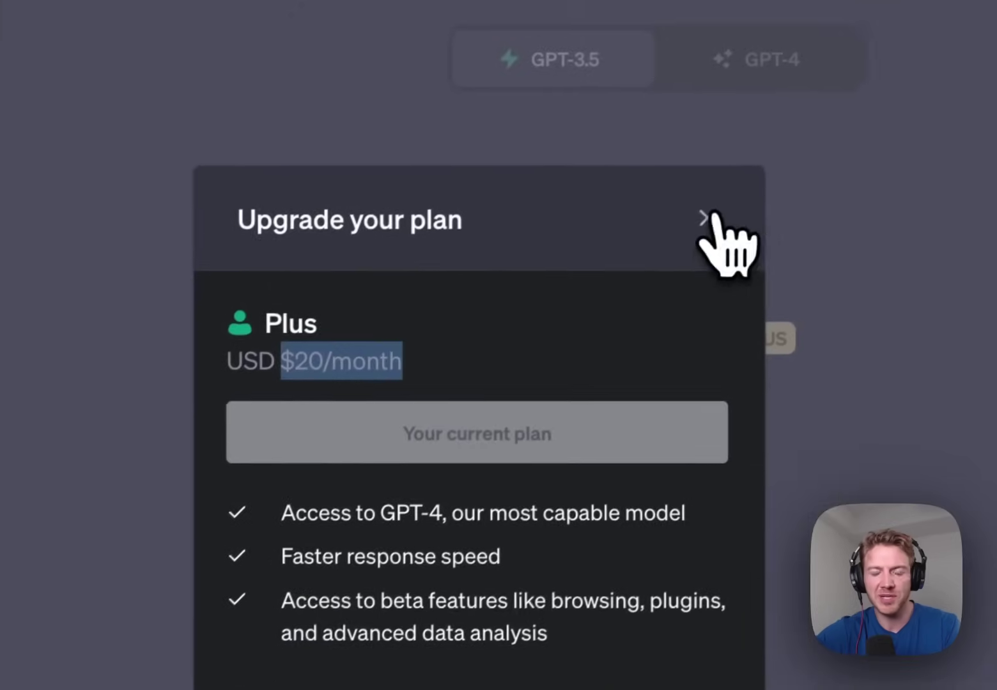
{"action": "left_click", "coordinate": [705, 218]}
{"action": "left_click", "coordinate": [189, 634]}
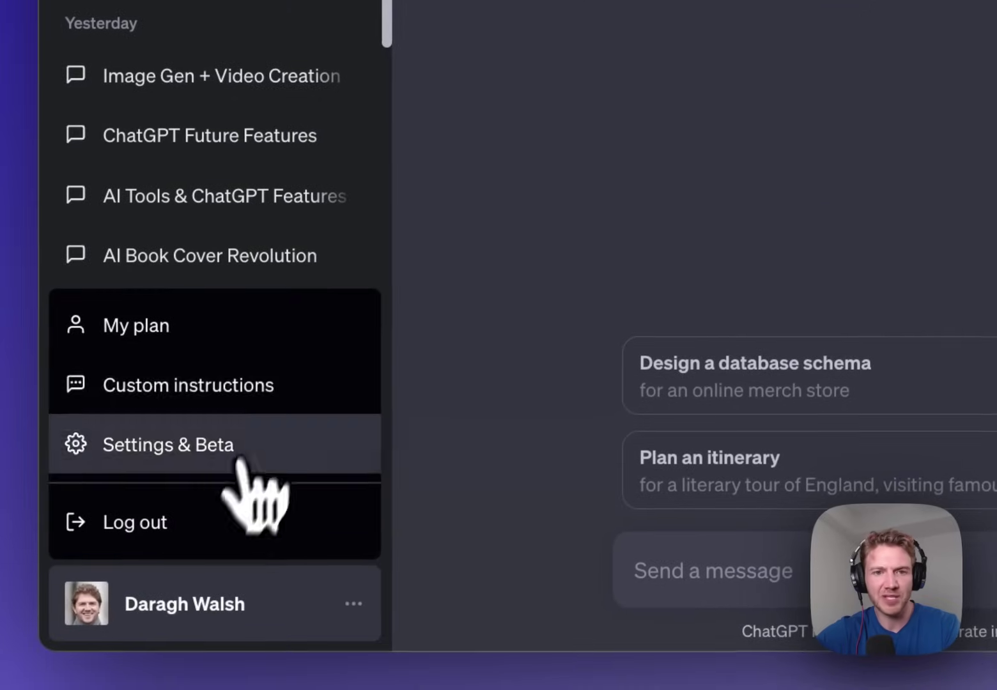
{"action": "left_click", "coordinate": [243, 446]}
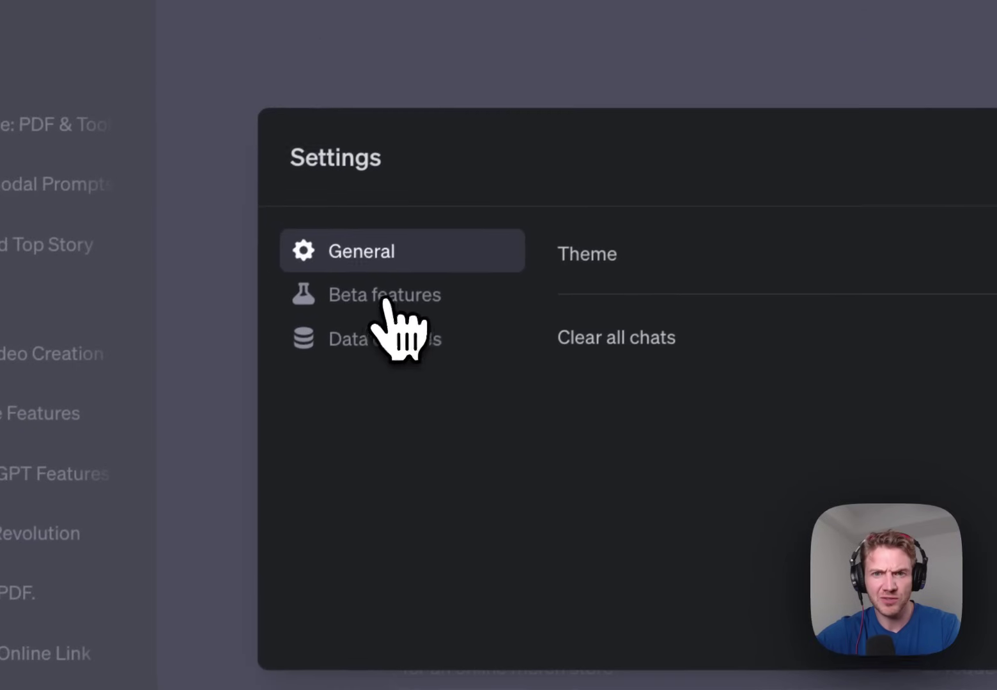
{"action": "left_click", "coordinate": [626, 27]}
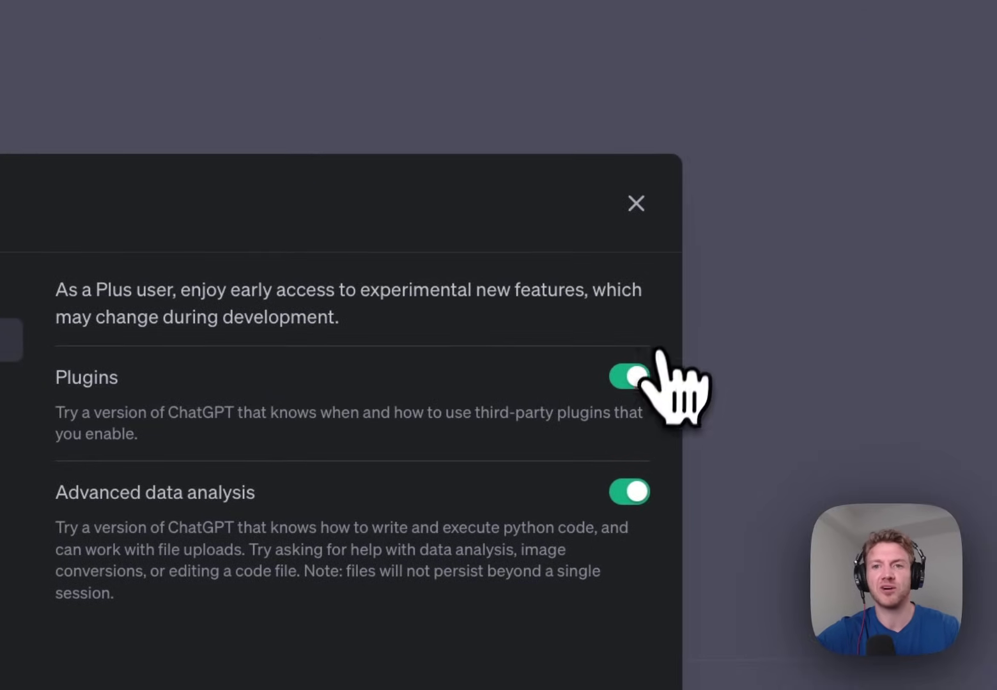
{"action": "left_click", "coordinate": [636, 204]}
{"action": "left_click", "coordinate": [409, 99]}
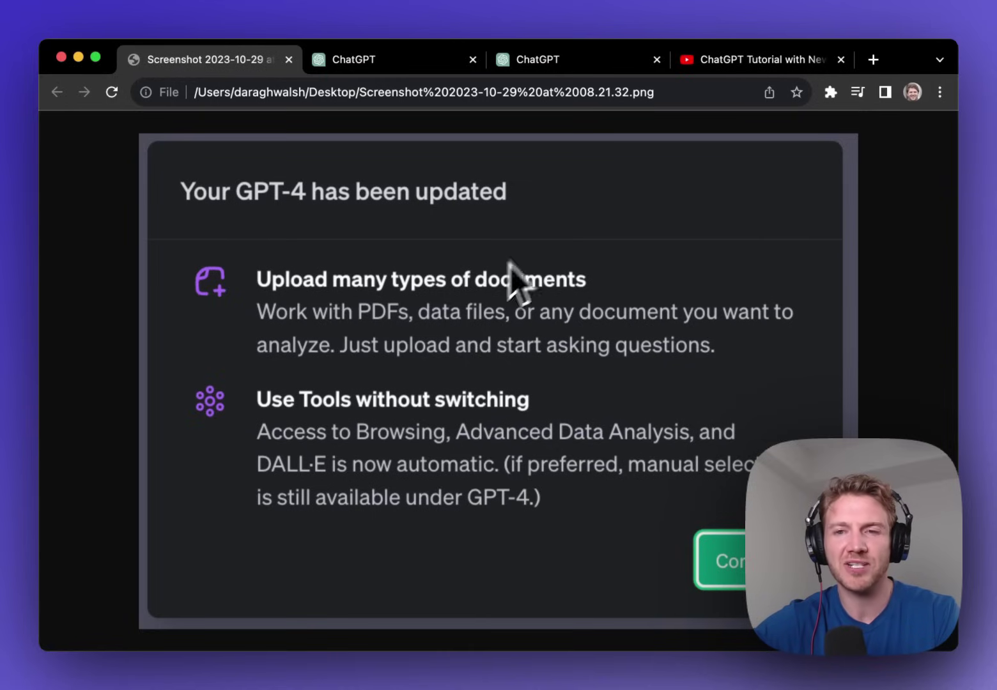
Step: Bring up the YouTube tutorial's chapter timestamps, from 00:00 Intro to 55:32 Conclusion
{"action": "left_click", "coordinate": [722, 61]}
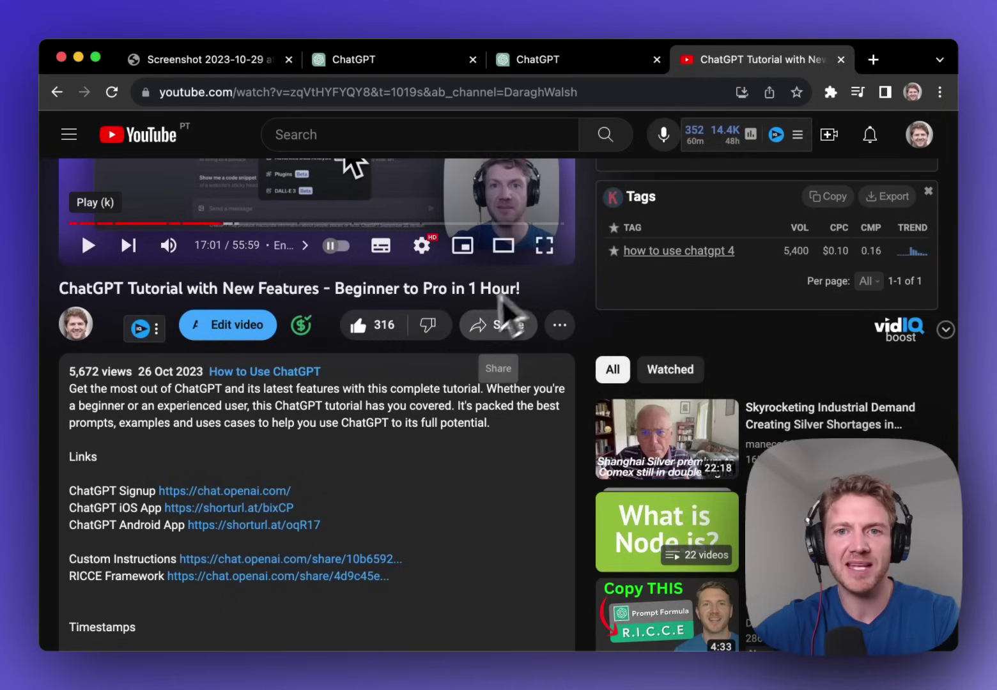
{"action": "scroll", "coordinate": [470, 319], "scroll_direction": "up", "scroll_amount": 4}
{"action": "scroll", "coordinate": [470, 319], "scroll_direction": "down", "scroll_amount": 7}
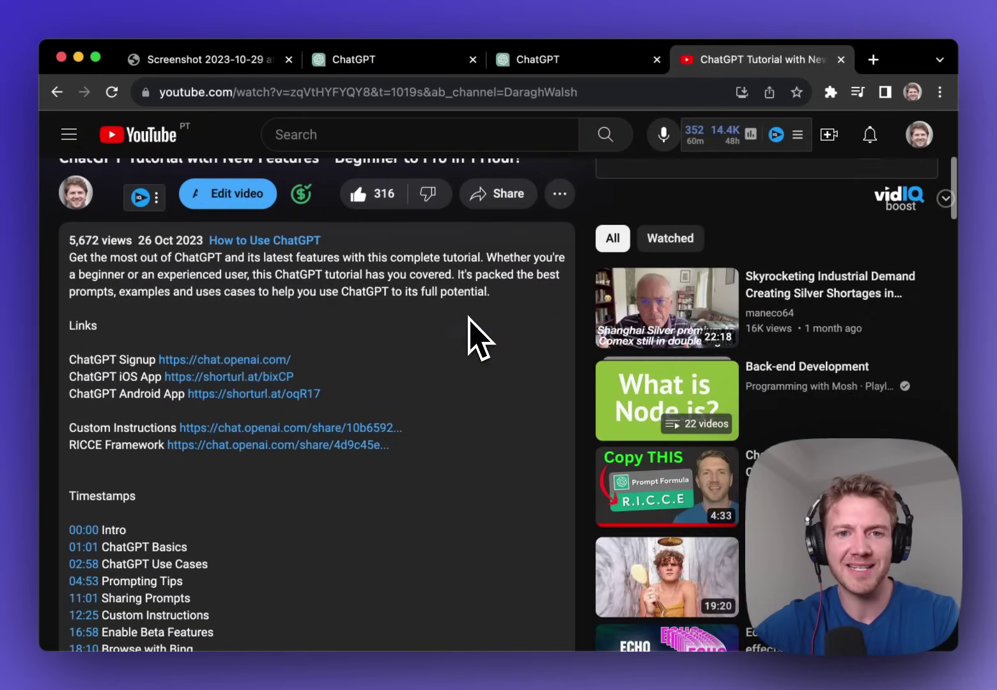
{"action": "scroll", "coordinate": [287, 422], "scroll_direction": "down", "scroll_amount": 2}
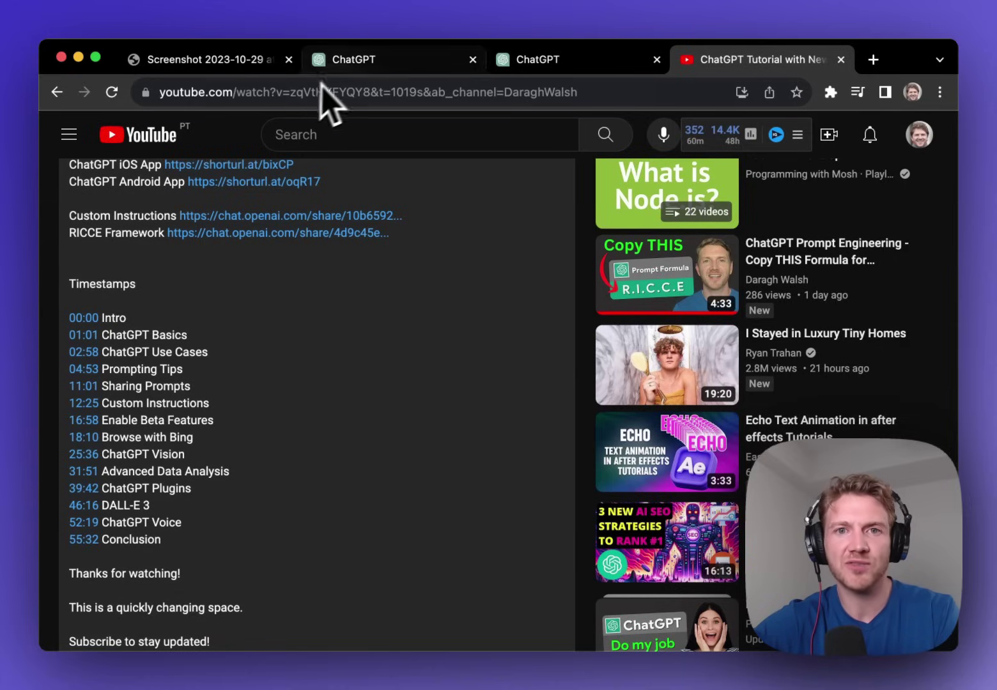
Step: Return to ChatGPT, hide the chat history sidebar, and switch to the GPT-4 plugins chat
{"action": "left_click", "coordinate": [347, 64]}
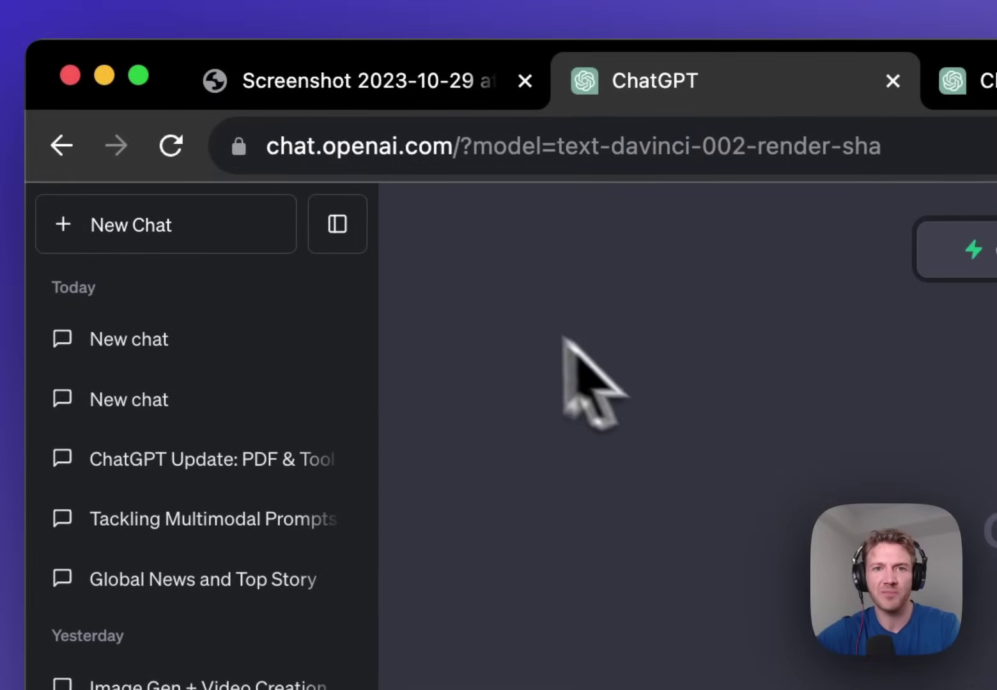
{"action": "left_click", "coordinate": [327, 221]}
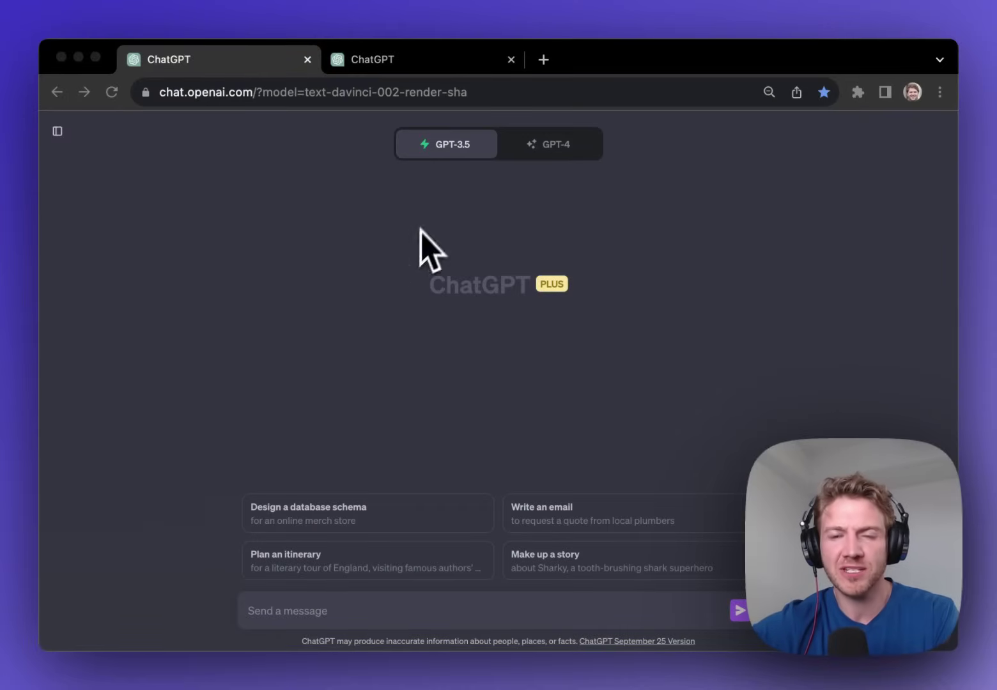
{"action": "left_click", "coordinate": [428, 64]}
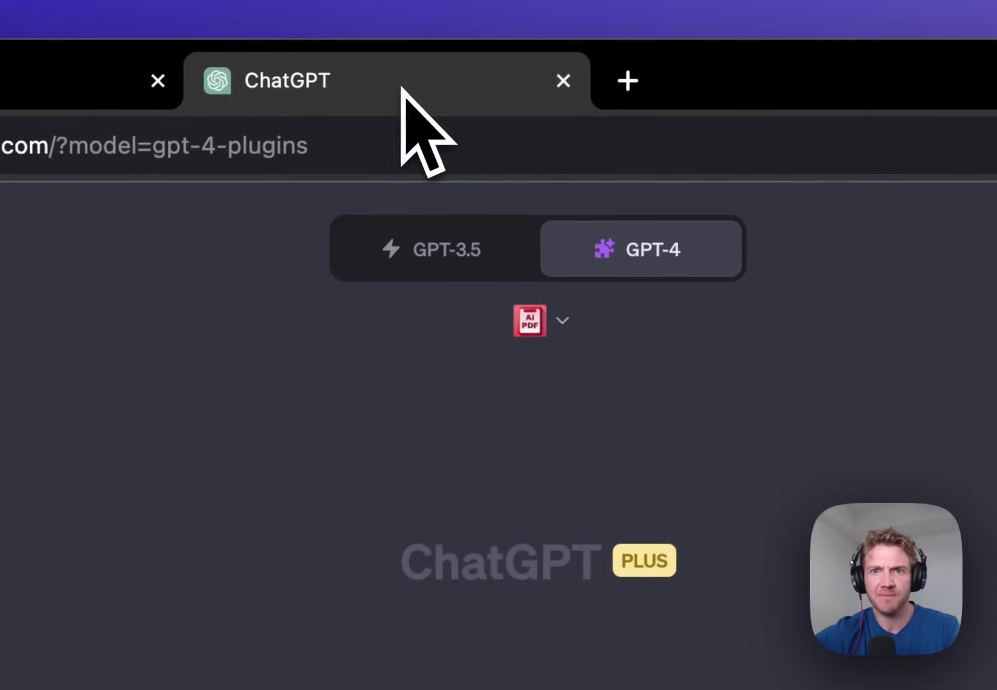
{"action": "mouse_move", "coordinate": [570, 249]}
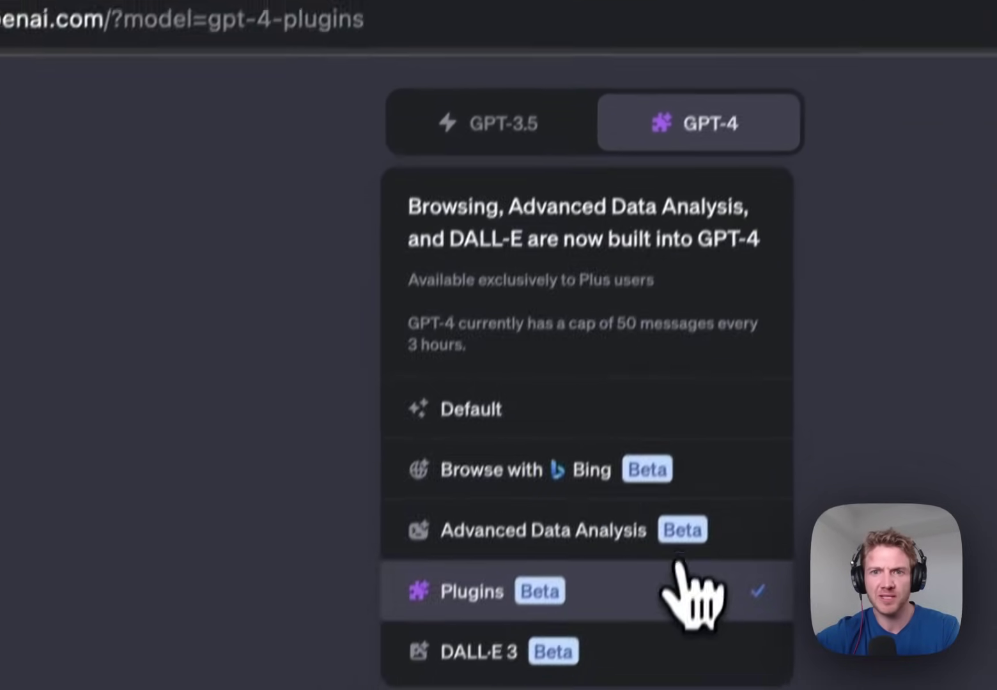
{"action": "left_click", "coordinate": [623, 689]}
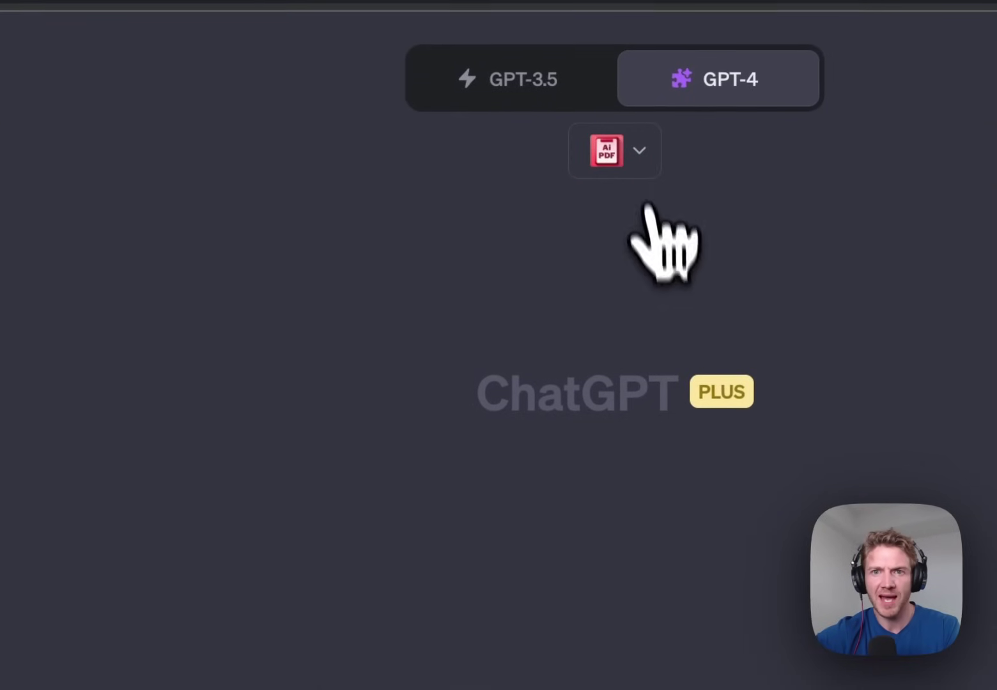
Step: Show the Ai PDF plugin installed in the Plugin store, then close the store
{"action": "left_click", "coordinate": [639, 156]}
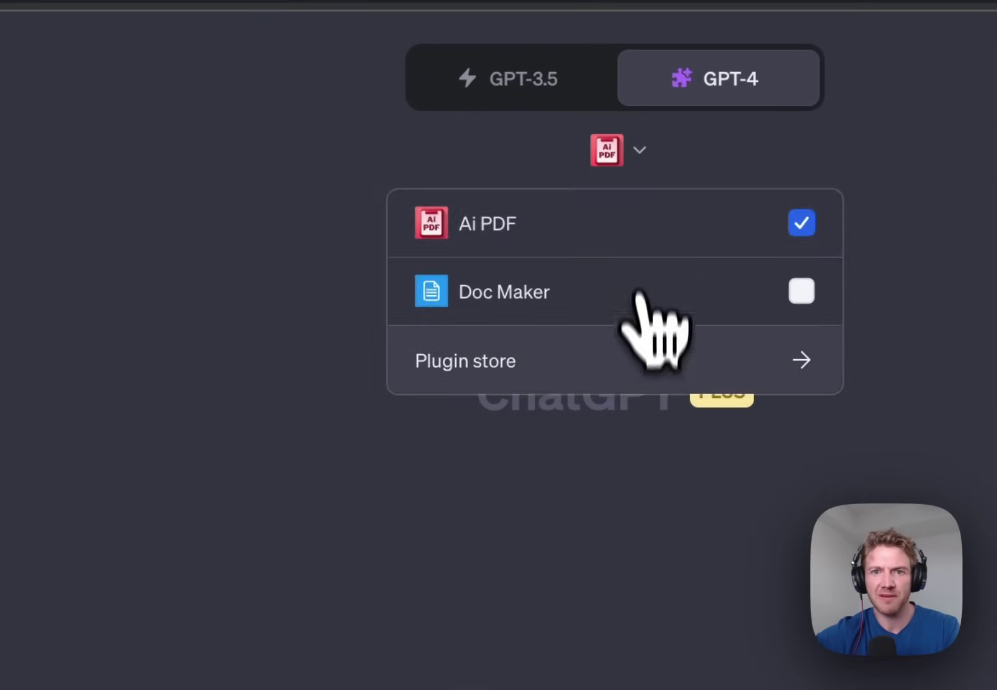
{"action": "left_click", "coordinate": [632, 359]}
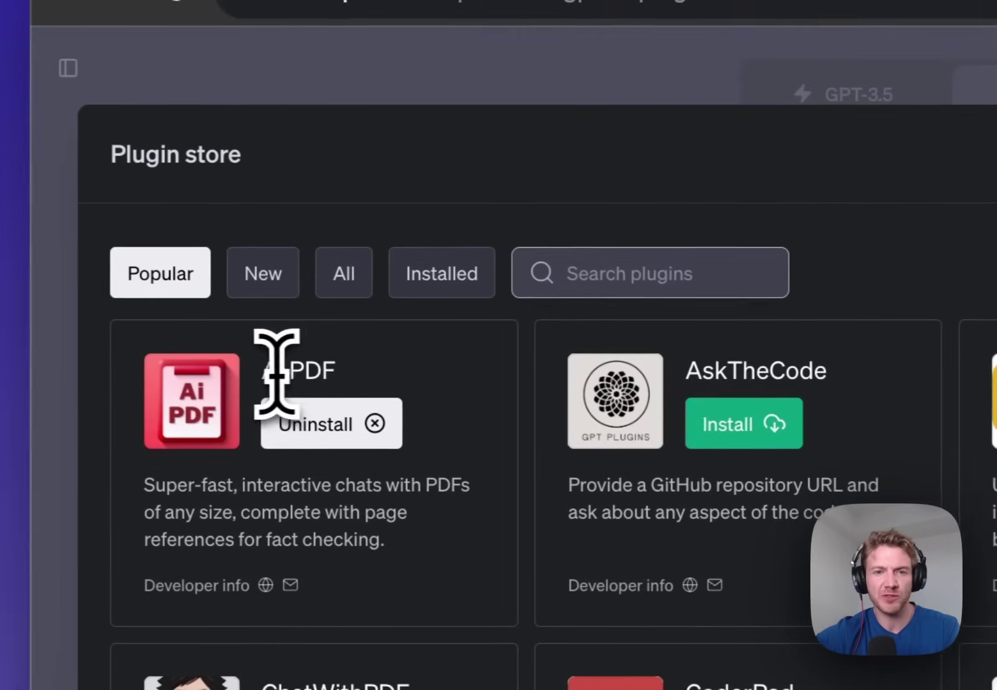
{"action": "left_click_drag", "start_coordinate": [188, 370], "coordinate": [255, 366]}
{"action": "left_click_drag", "start_coordinate": [342, 374], "coordinate": [545, 363]}
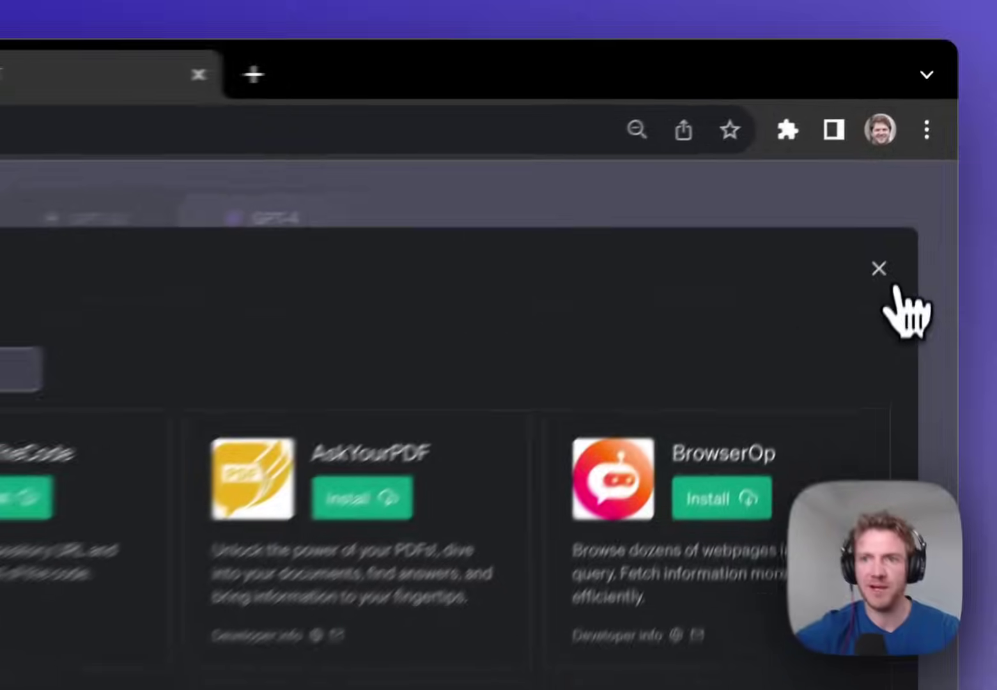
{"action": "left_click", "coordinate": [911, 174]}
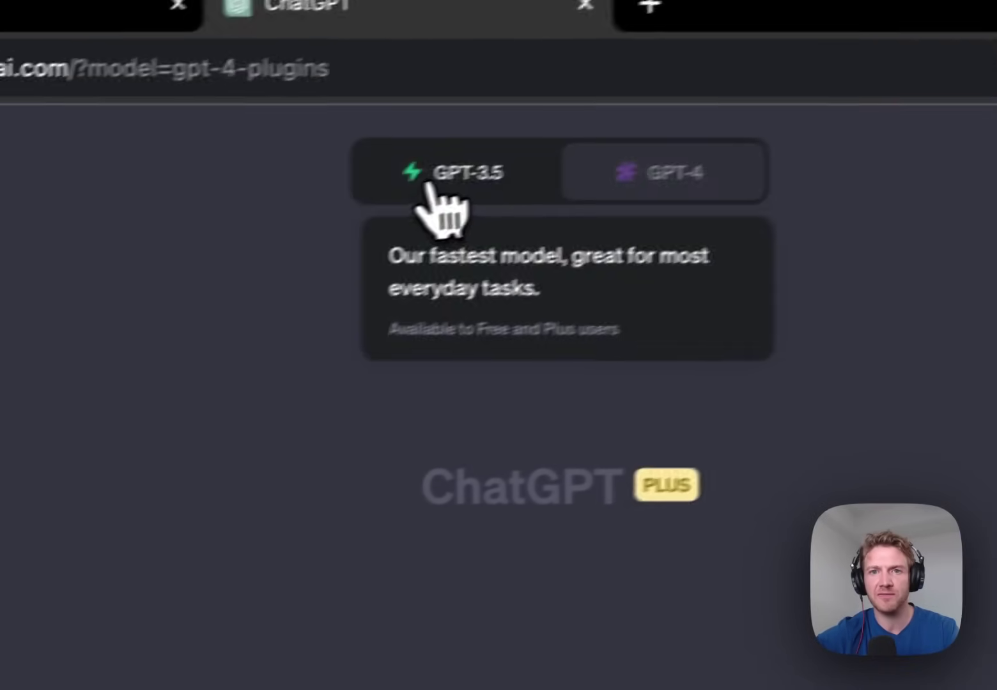
Step: Select the GPT-4 model and attach Gatsby_PDF_FullText.pdf to a new message
{"action": "left_click", "coordinate": [431, 185]}
{"action": "left_click", "coordinate": [676, 170]}
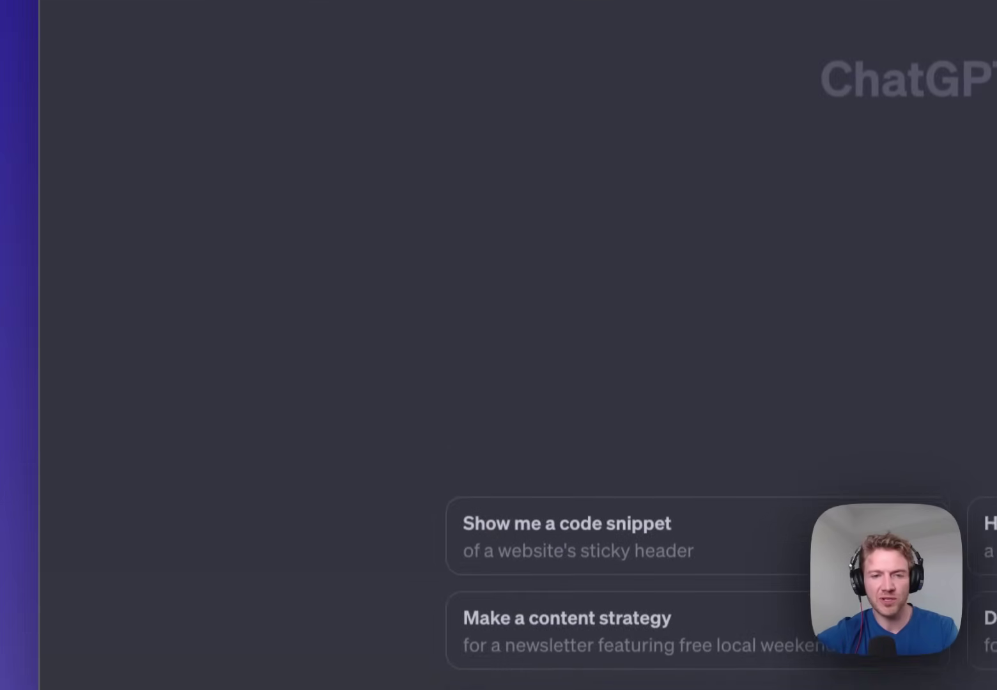
{"action": "left_click_drag", "start_coordinate": [134, 231], "coordinate": [536, 565]}
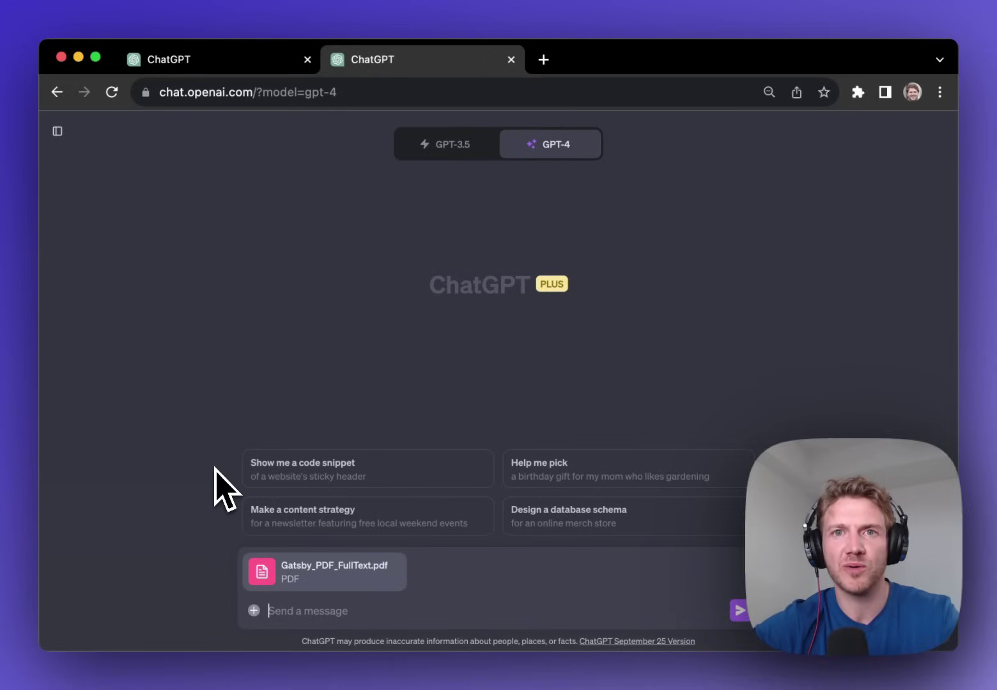
Step: Ask 'write a 100 word summary of this book' and highlight the returned Great Gatsby summary
{"action": "type", "text": "write a 100 word summary of this book"}
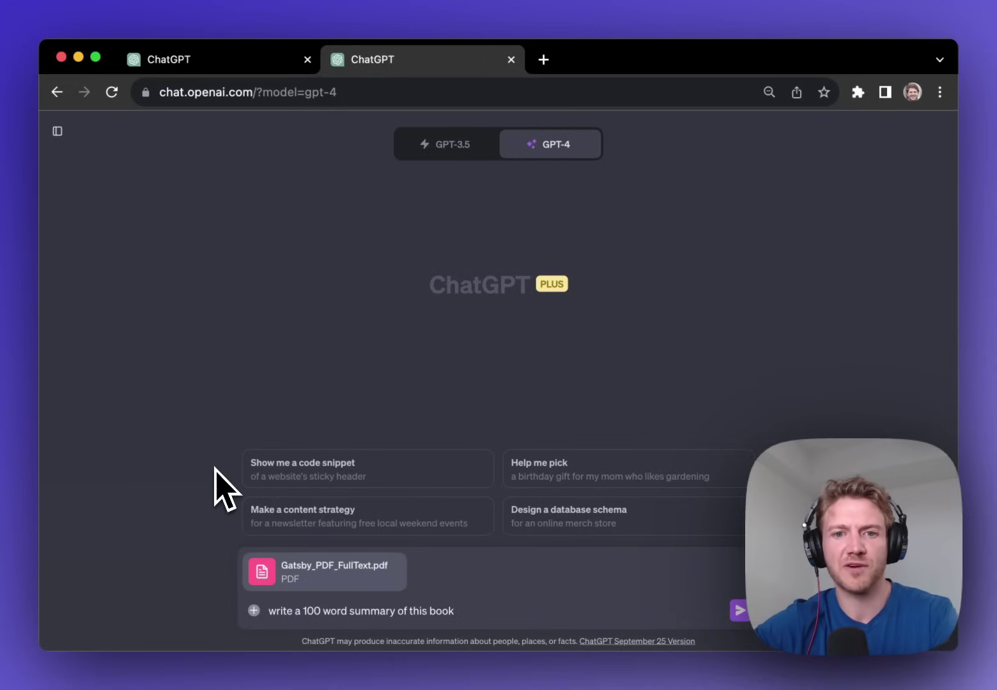
{"action": "key", "text": "Return"}
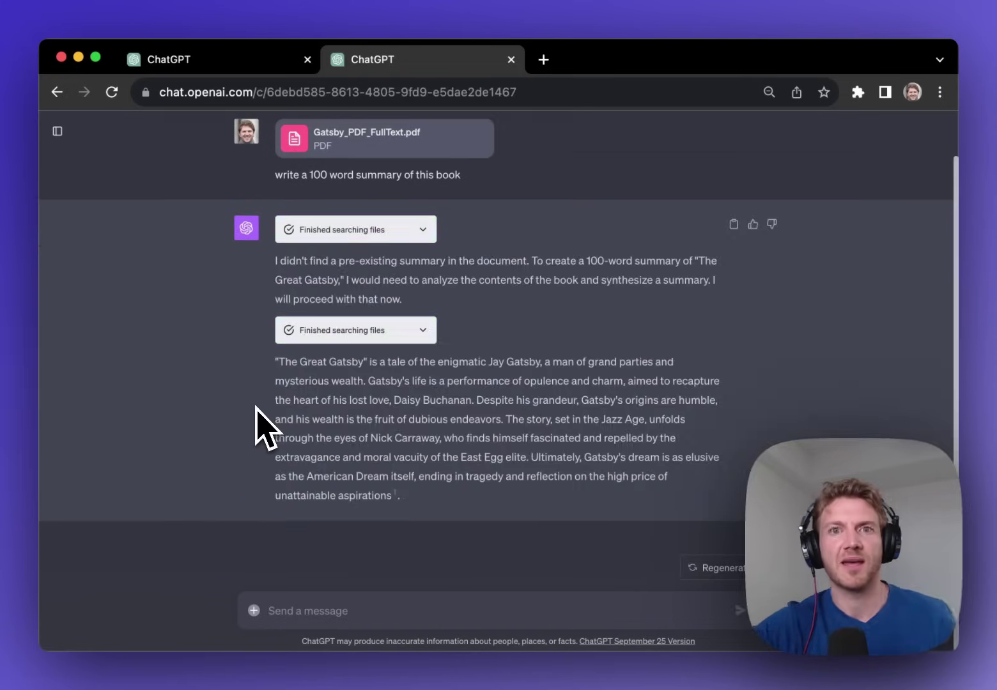
{"action": "left_click_drag", "start_coordinate": [273, 361], "coordinate": [394, 490]}
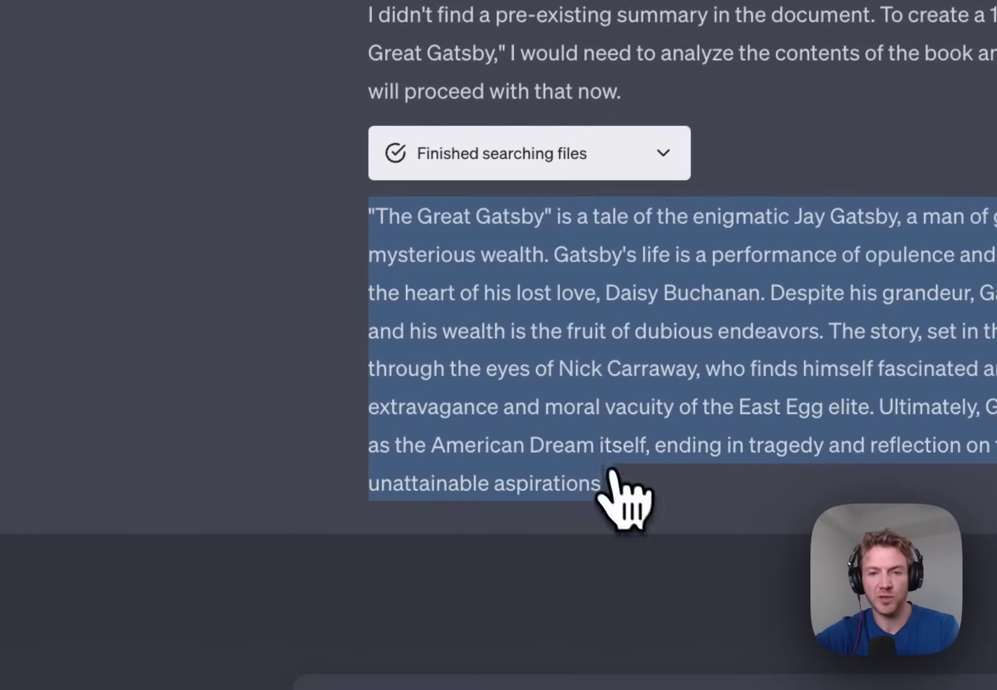
{"action": "left_click", "coordinate": [632, 498]}
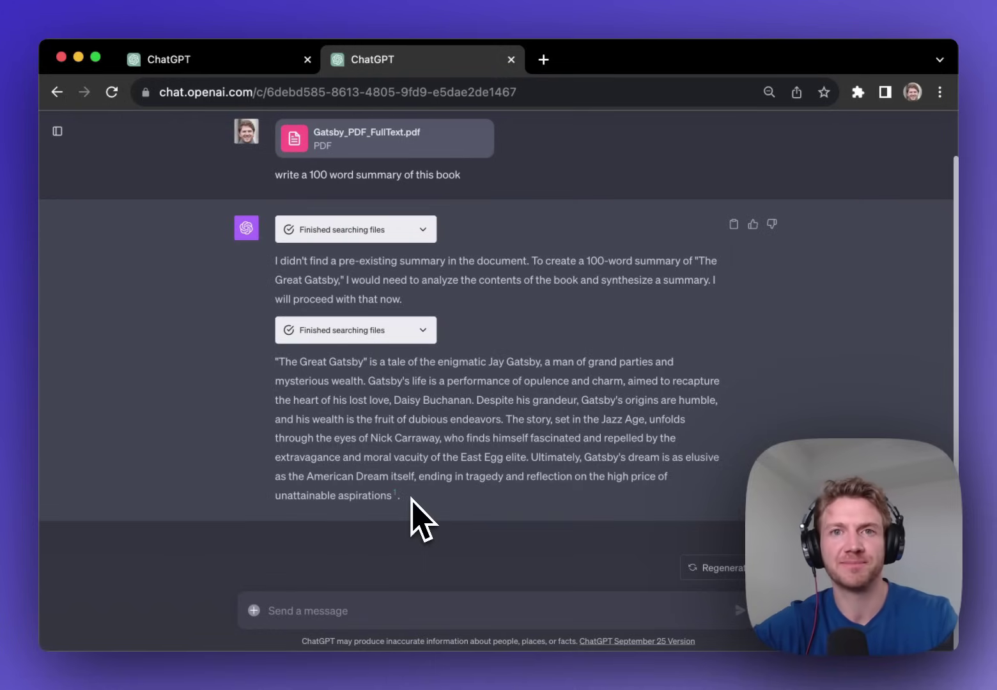
Step: Send 'write a short essay on the use of symbolism in this book' and read through the essay
{"action": "type", "text": "write a short essay on the use of symbolism in this book"}
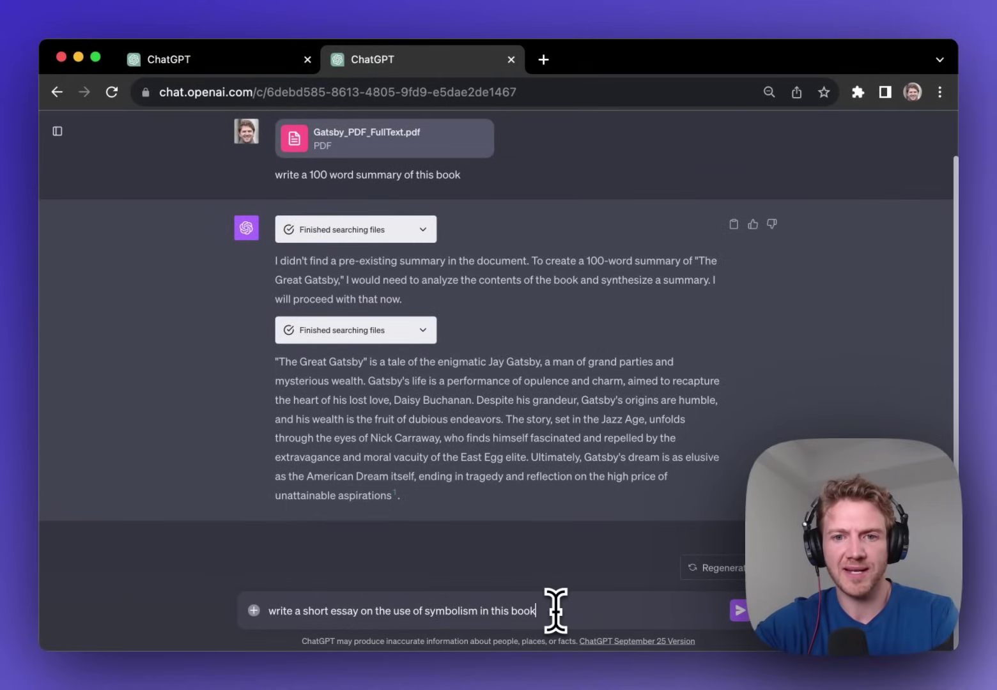
{"action": "key", "text": "Return"}
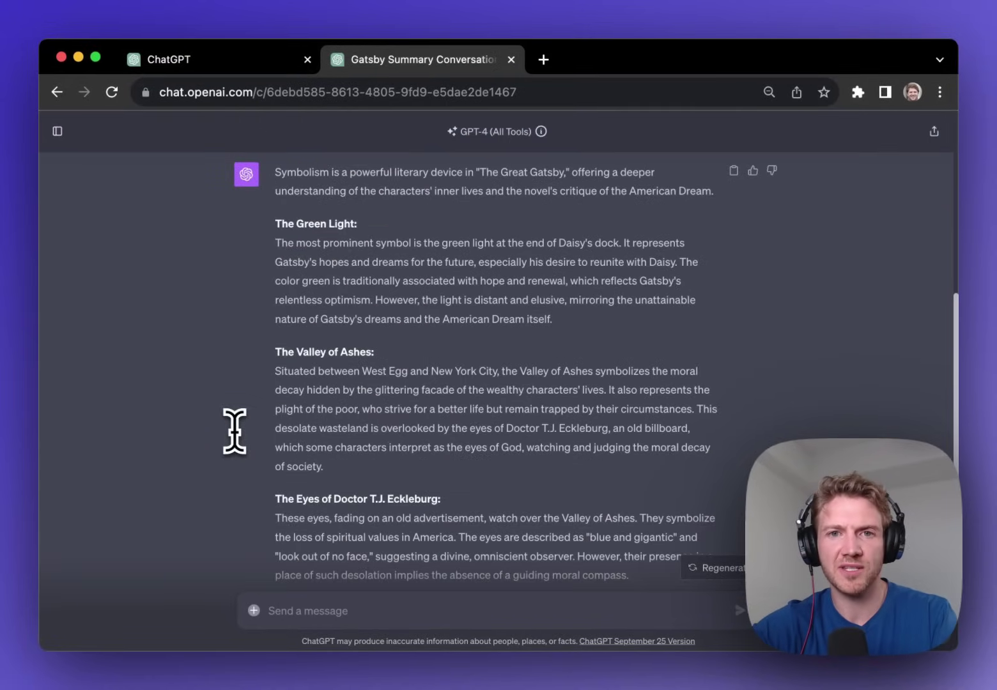
{"action": "scroll", "coordinate": [234, 431], "scroll_direction": "down", "scroll_amount": 1}
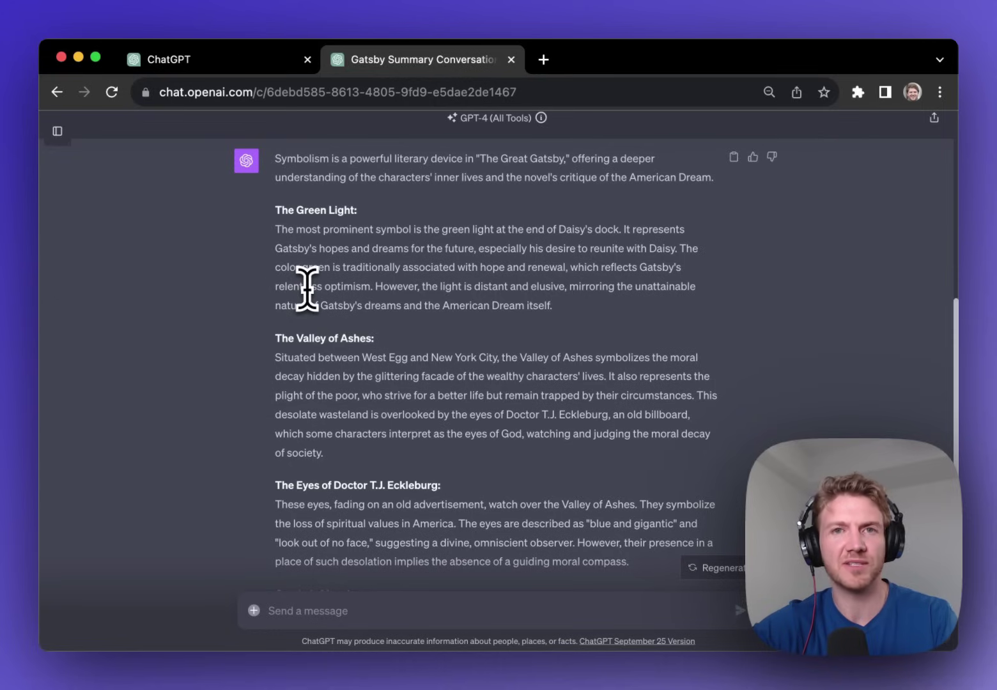
{"action": "scroll", "coordinate": [308, 288], "scroll_direction": "down", "scroll_amount": 5}
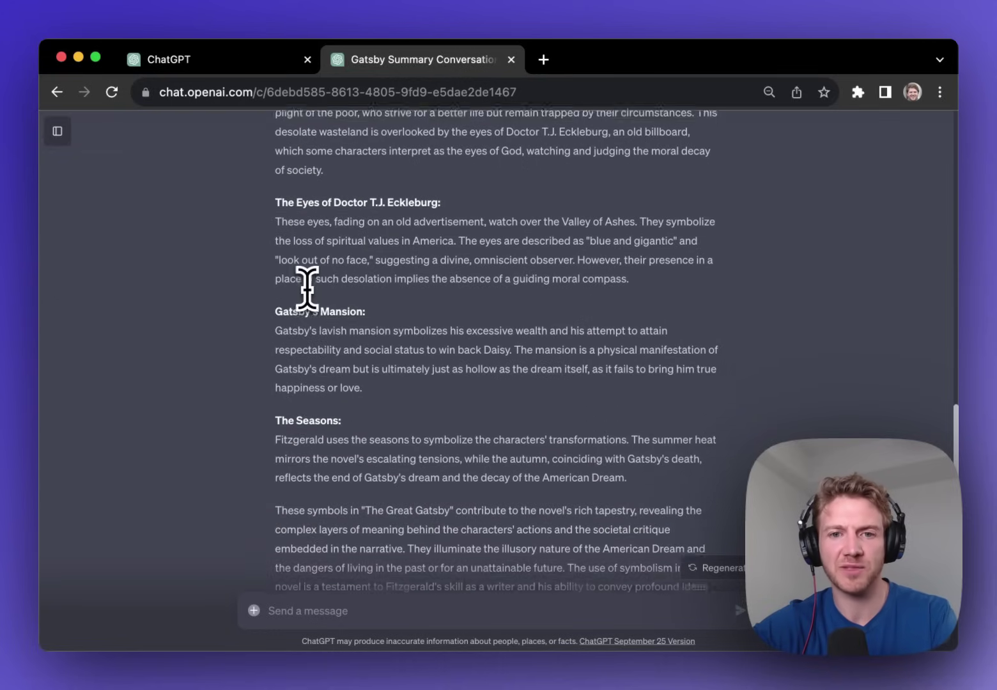
{"action": "scroll", "coordinate": [307, 288], "scroll_direction": "down", "scroll_amount": 2}
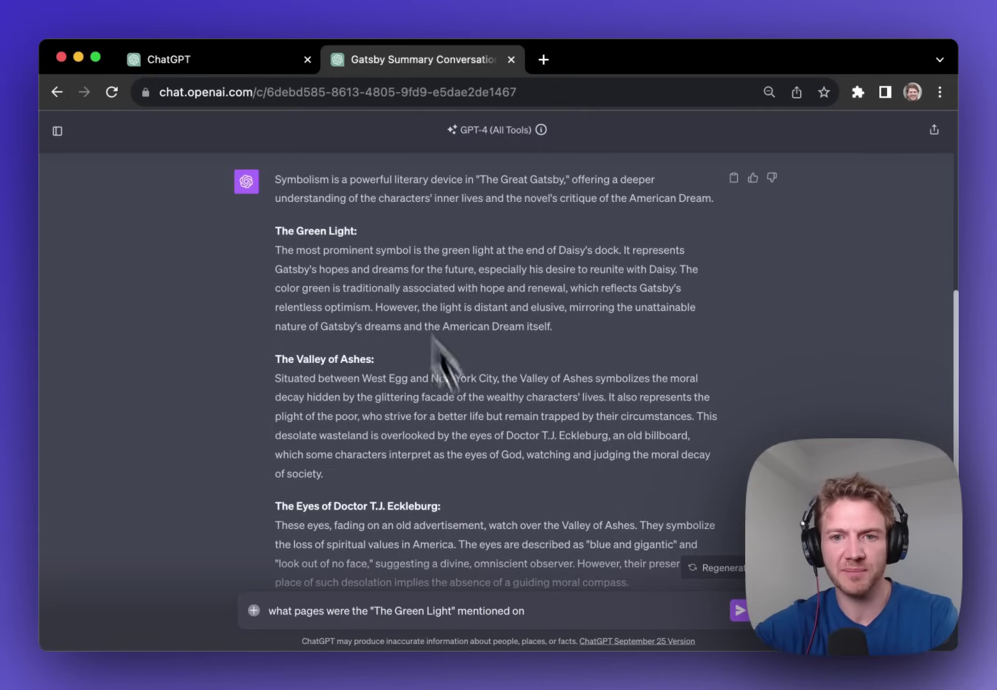
Step: Send the green-light page question and review the reply citing pages 19, 92 and 180
{"action": "key", "text": "Return"}
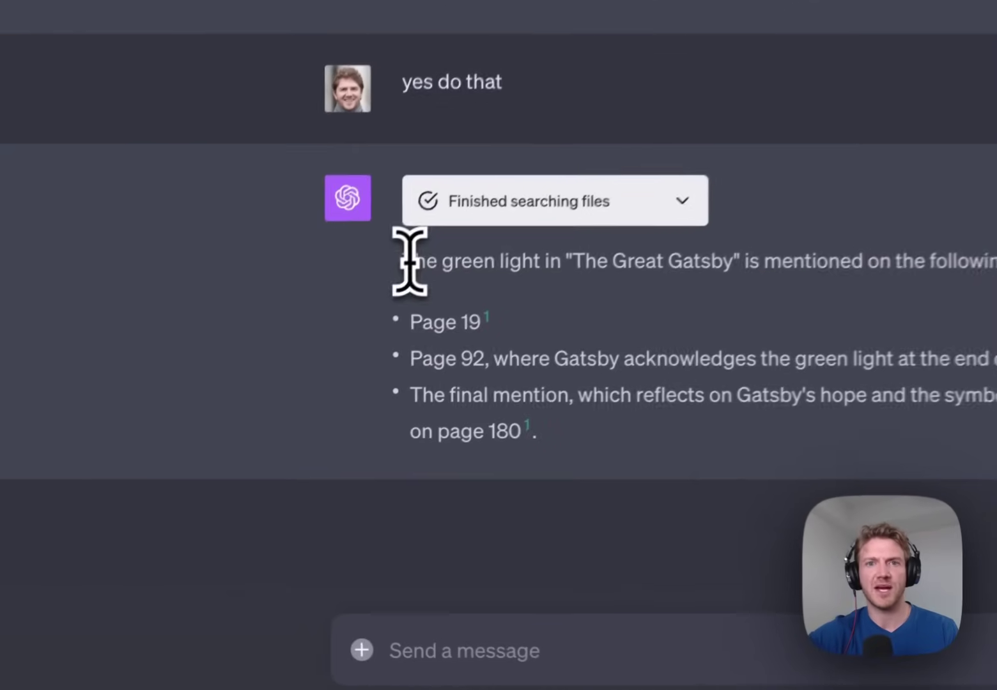
{"action": "left_click_drag", "start_coordinate": [410, 262], "coordinate": [545, 458]}
{"action": "left_click", "coordinate": [548, 460]}
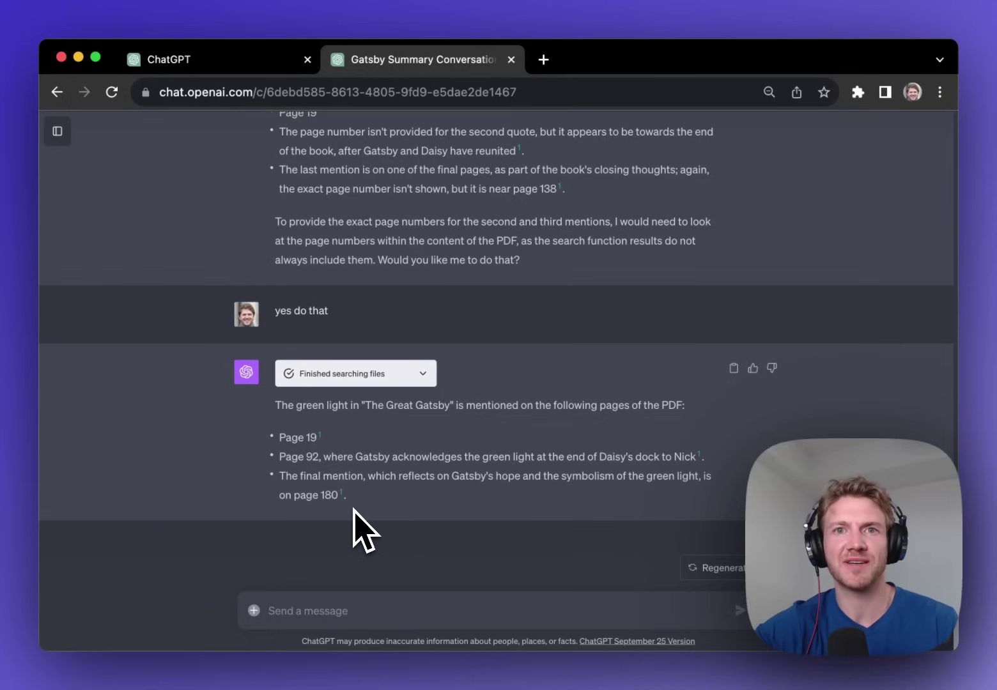
{"action": "scroll", "coordinate": [356, 534], "scroll_direction": "up", "scroll_amount": 15}
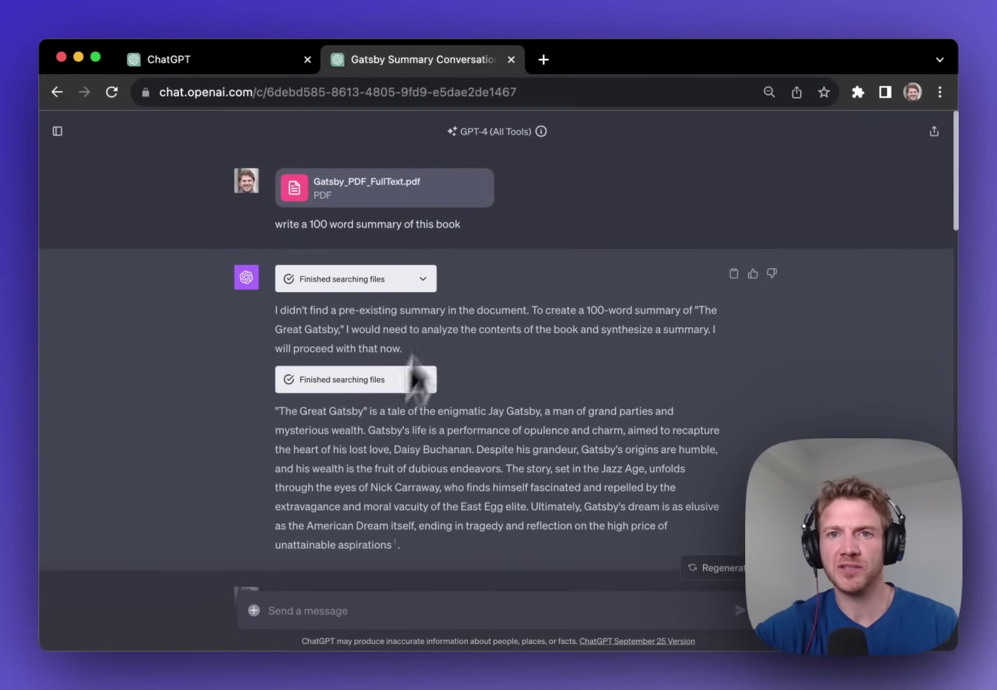
{"action": "left_click_drag", "start_coordinate": [463, 141], "coordinate": [532, 161]}
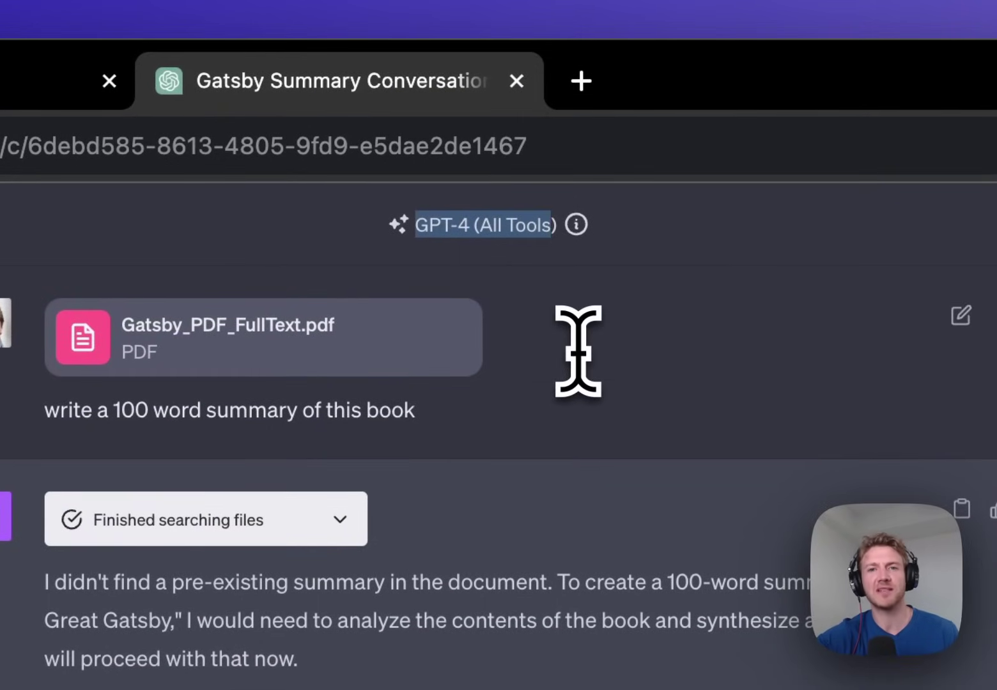
{"action": "scroll", "coordinate": [578, 352], "scroll_direction": "down", "scroll_amount": 15}
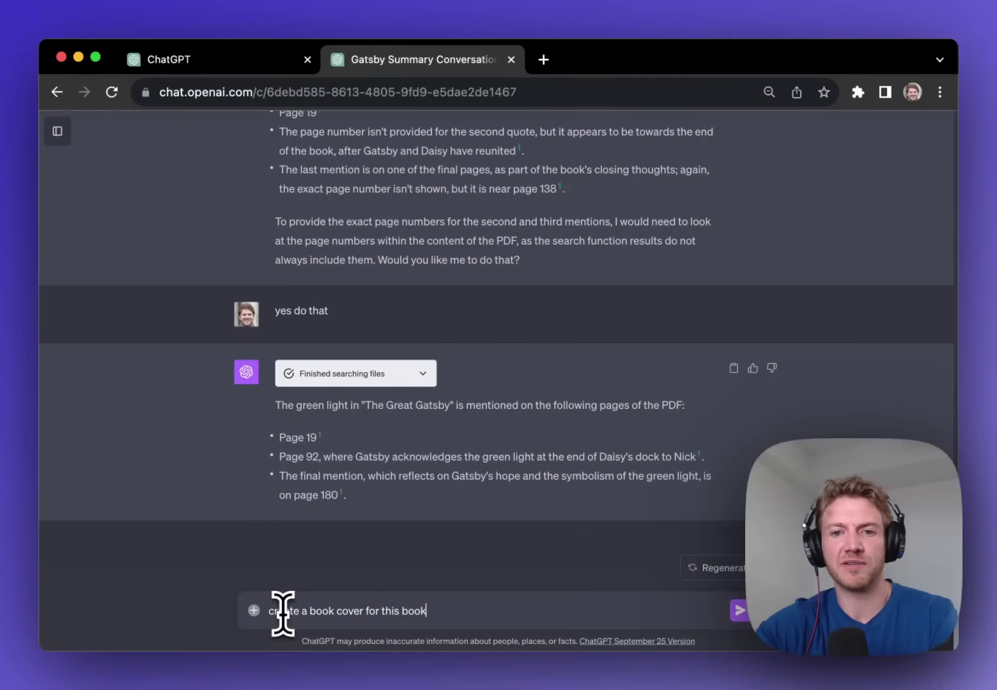
Step: Send 'create a book cover for this book' and view both generated Gatsby covers full size
{"action": "key", "text": "Return"}
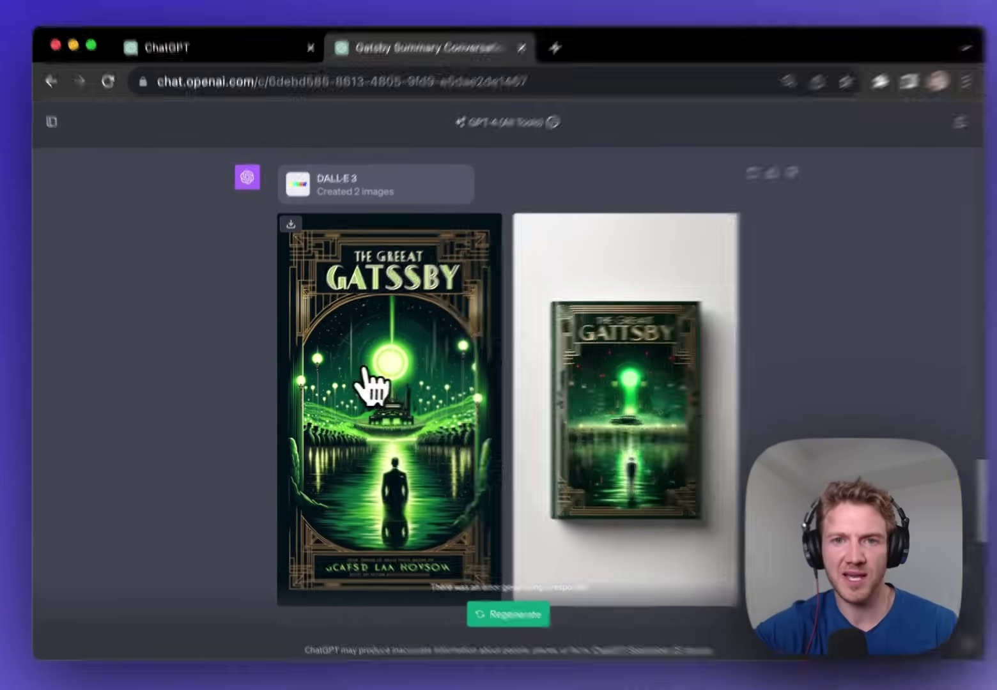
{"action": "left_click", "coordinate": [370, 382]}
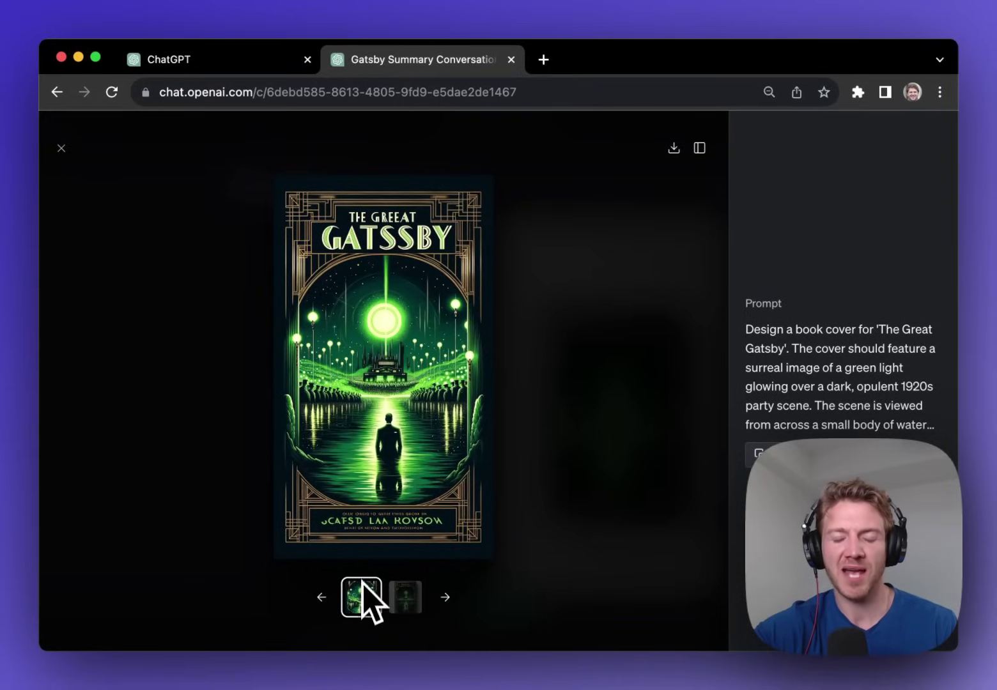
{"action": "left_click", "coordinate": [444, 598]}
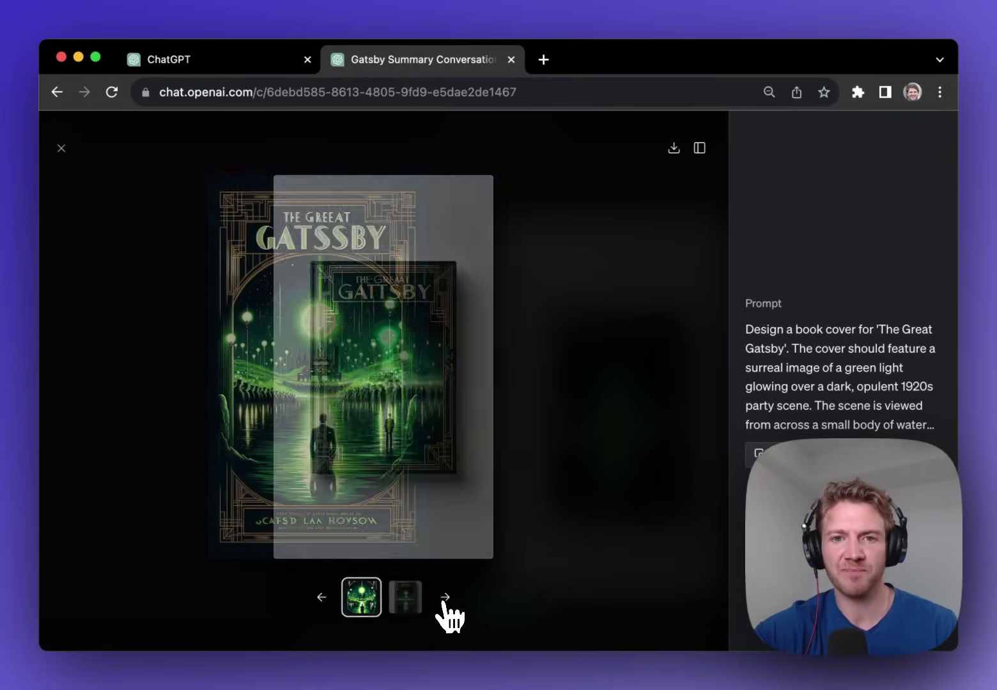
{"action": "left_click", "coordinate": [320, 598]}
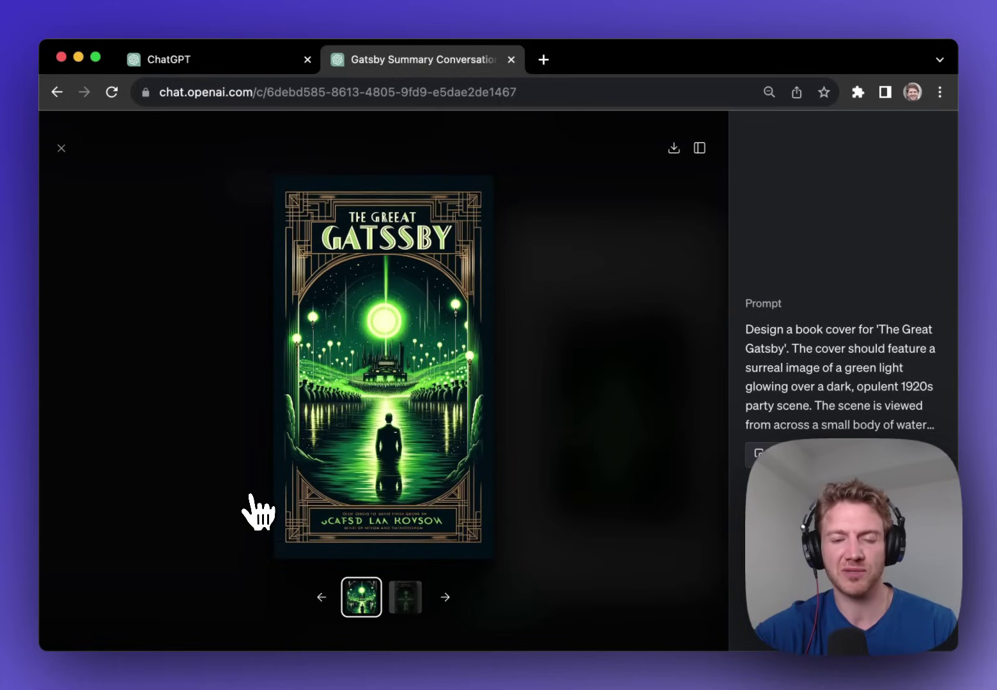
{"action": "left_click", "coordinate": [61, 148]}
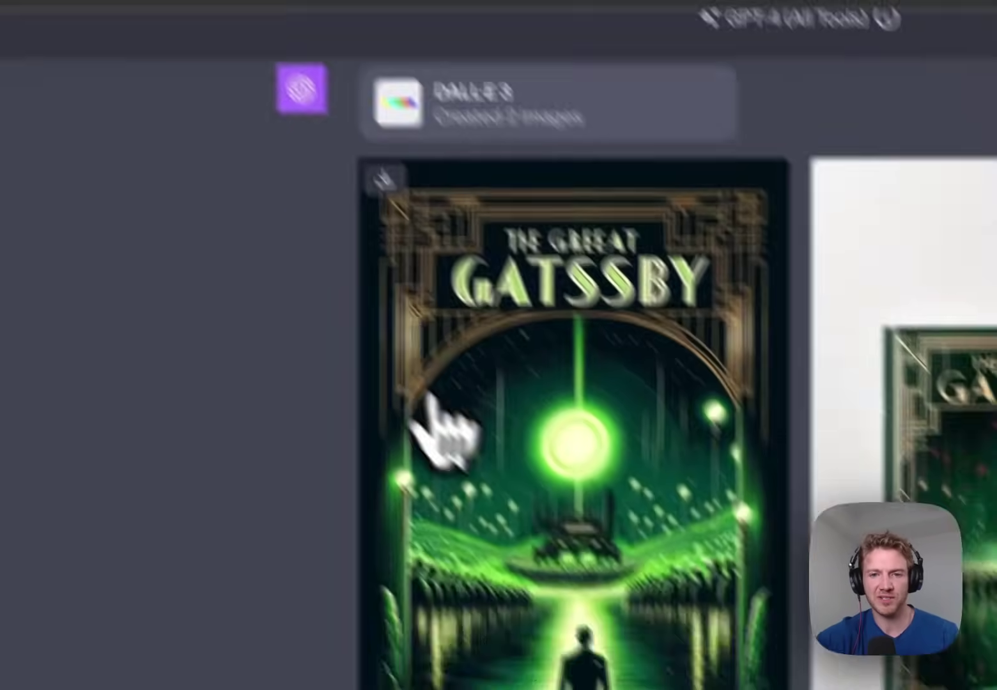
Step: View the two teal Great Gatsby cover designs full size
{"action": "scroll", "coordinate": [441, 434], "scroll_direction": "down", "scroll_amount": 10}
{"action": "left_click", "coordinate": [396, 358]}
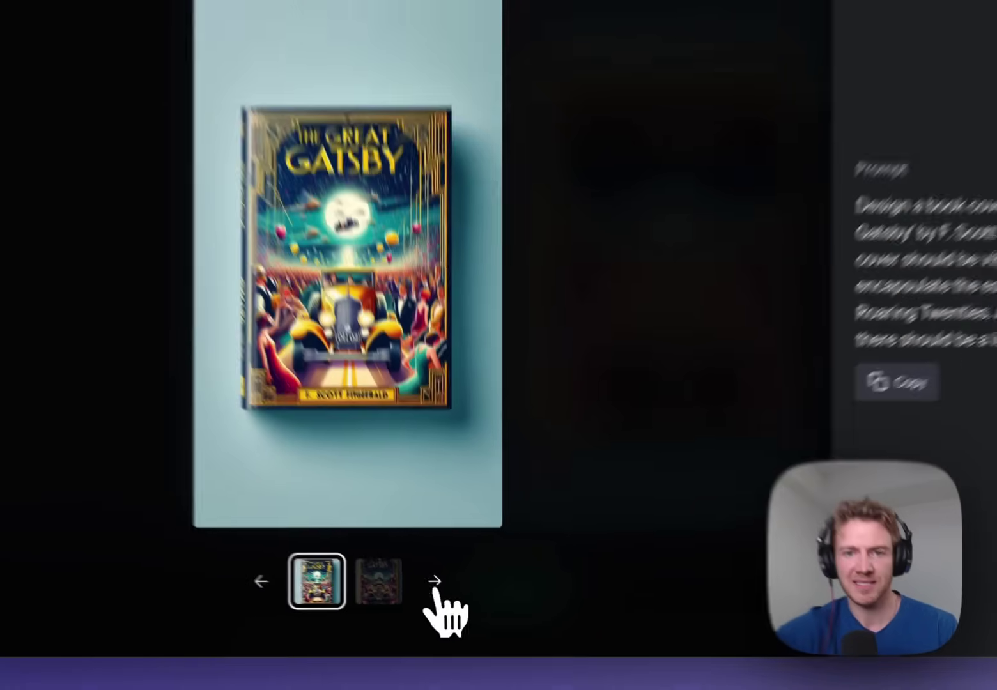
{"action": "left_click", "coordinate": [398, 585]}
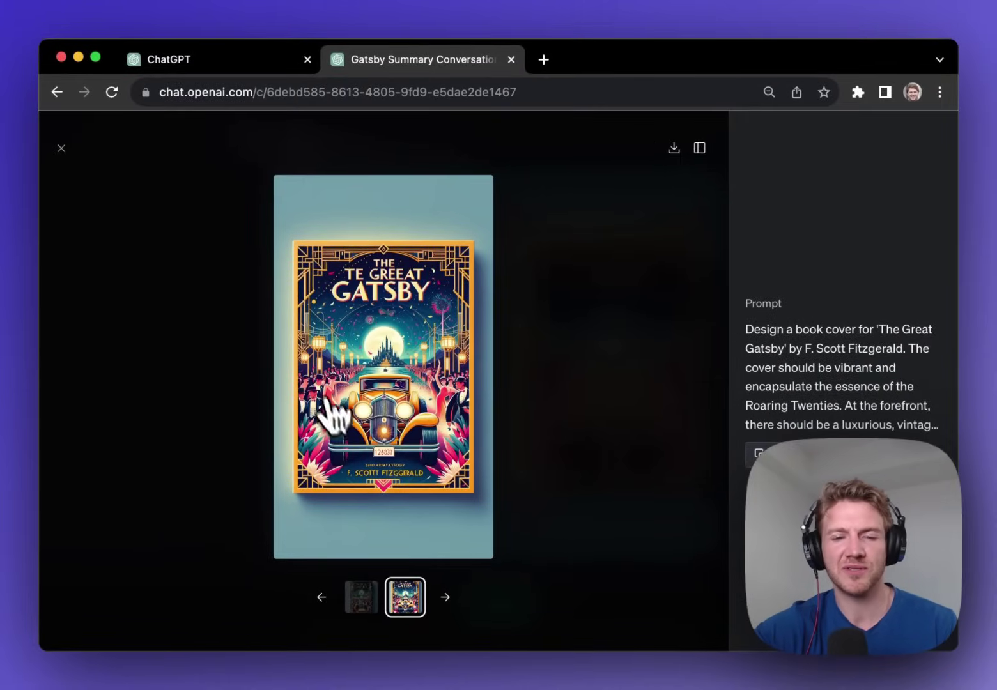
{"action": "left_click", "coordinate": [61, 148]}
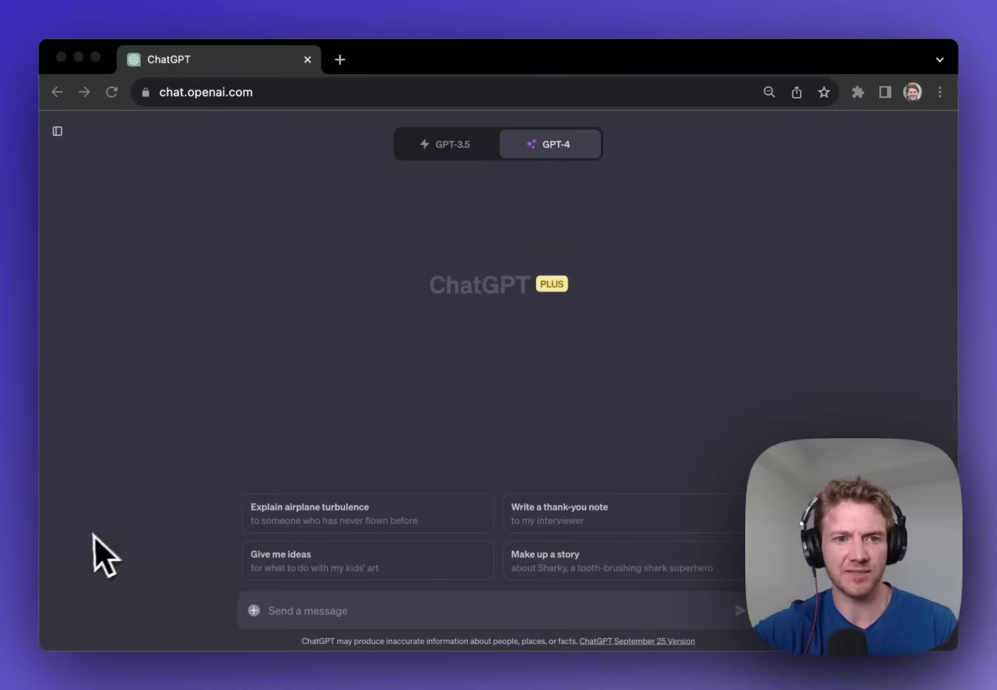
Step: Send the golden retriever photo with 'Make an image like this but the dog is running.'
{"action": "left_click_drag", "start_coordinate": [13, 538], "coordinate": [227, 576]}
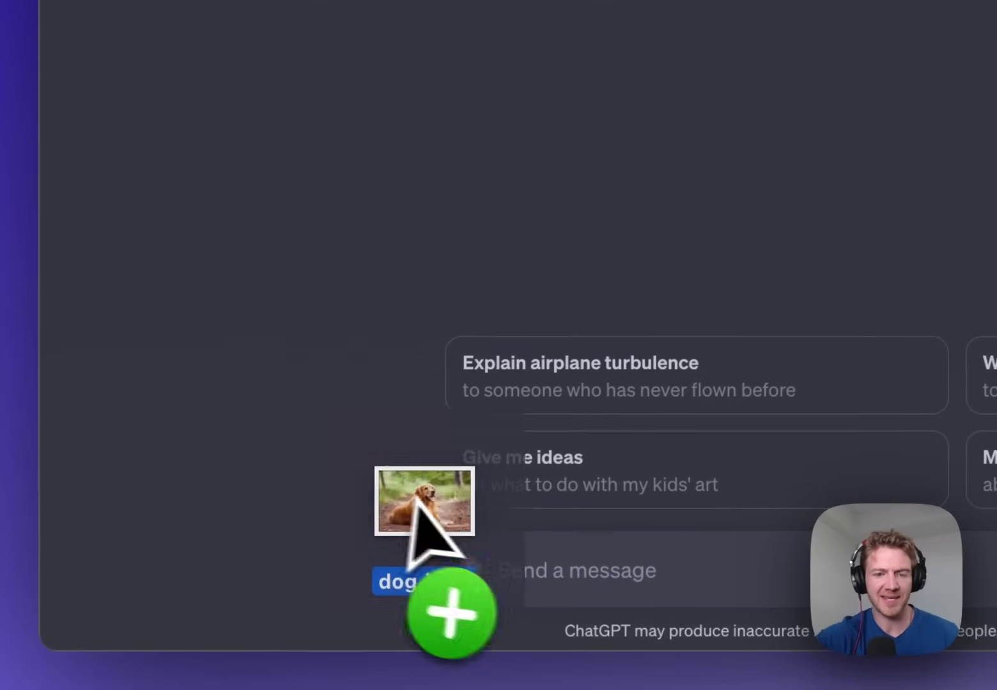
{"action": "left_click_drag", "start_coordinate": [416, 497], "coordinate": [549, 572]}
{"action": "type", "text": "Make an image like this but the dog is running."}
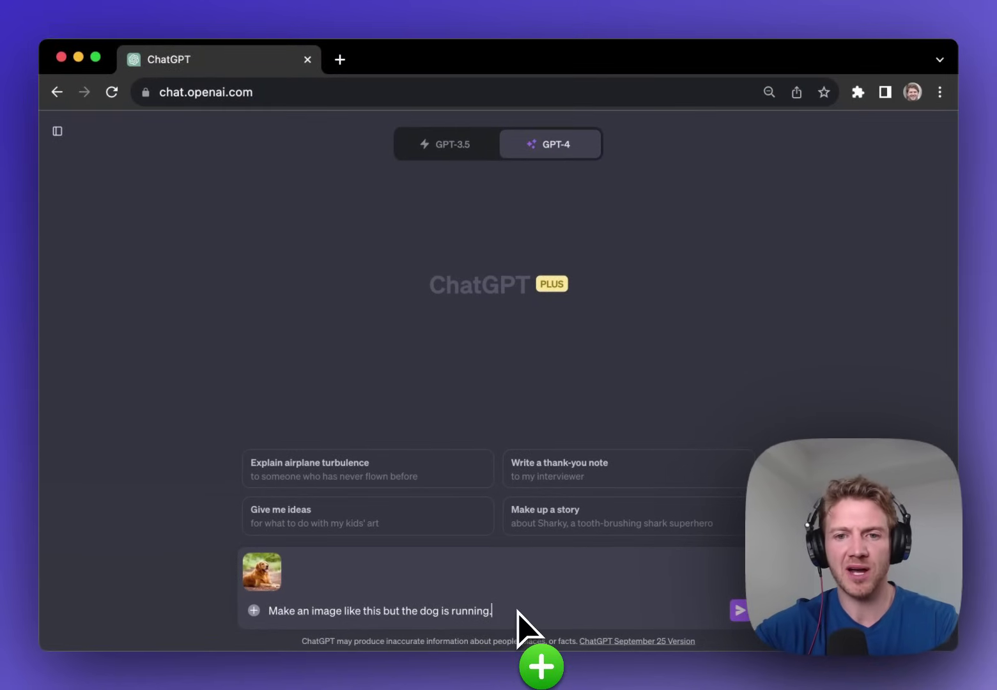
{"action": "key", "text": "Return"}
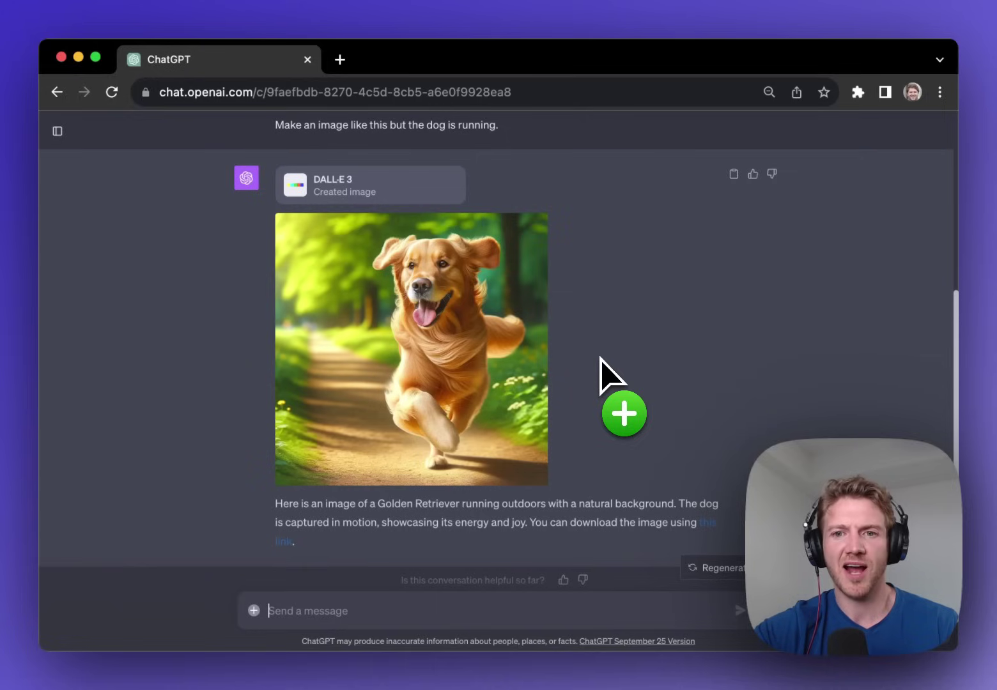
Step: Highlight 'Golden Retriever' and 'showcasing its energy and joy' in the running-dog image caption
{"action": "scroll", "coordinate": [600, 364], "scroll_direction": "up", "scroll_amount": 5}
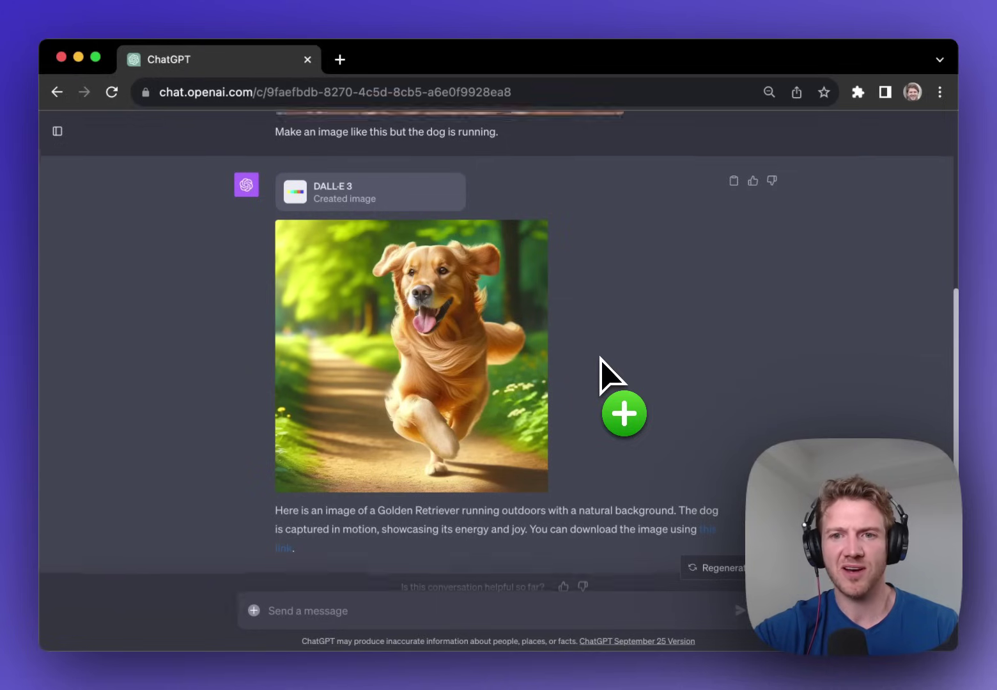
{"action": "scroll", "coordinate": [524, 320], "scroll_direction": "down", "scroll_amount": 4}
{"action": "left_click_drag", "start_coordinate": [532, 329], "coordinate": [454, 447]}
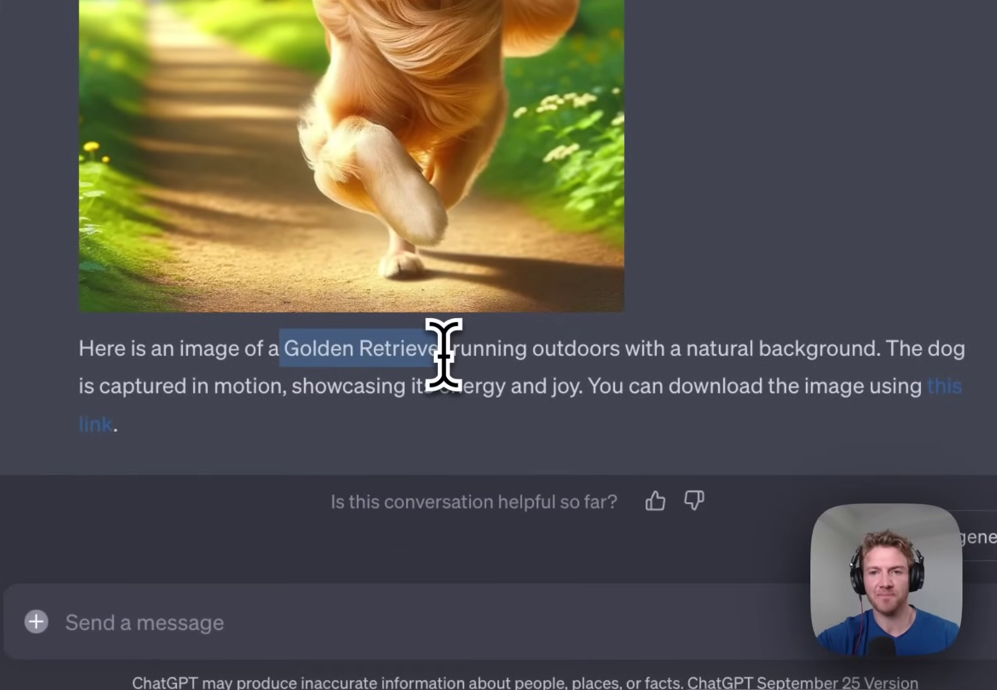
{"action": "left_click_drag", "start_coordinate": [443, 351], "coordinate": [453, 354]}
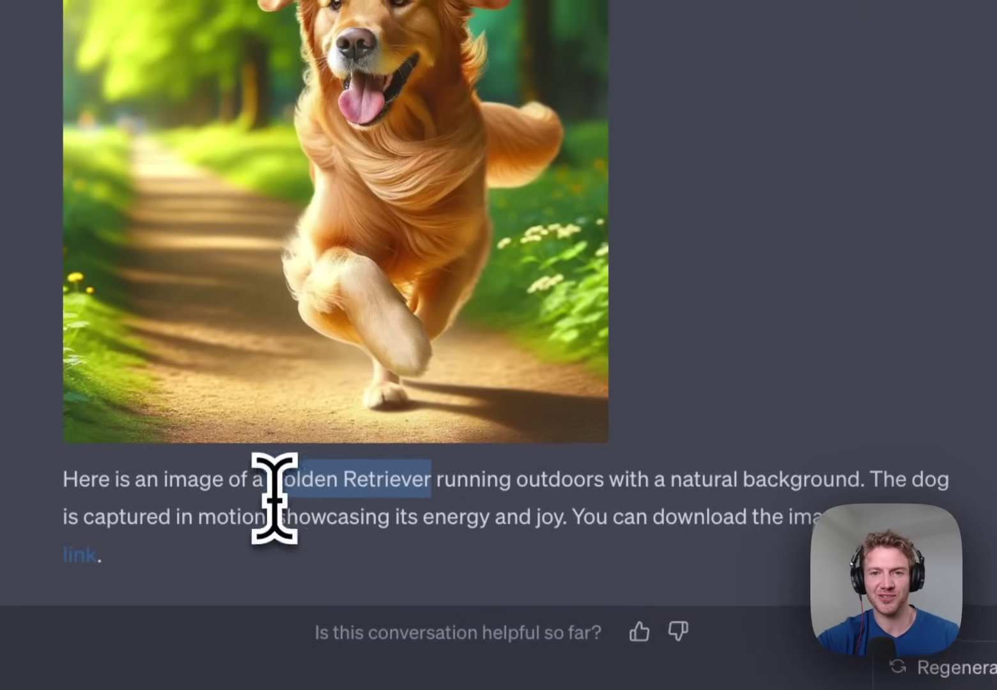
{"action": "left_click_drag", "start_coordinate": [268, 479], "coordinate": [576, 492]}
{"action": "left_click_drag", "start_coordinate": [584, 533], "coordinate": [571, 533]}
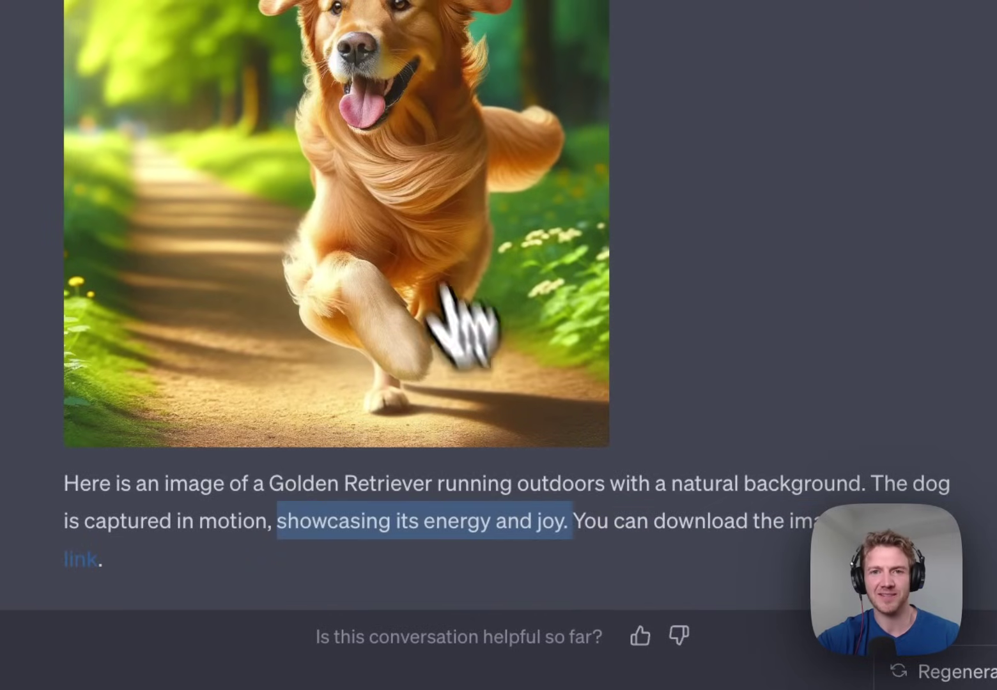
Step: Copy the running-dog image's generation prompt, paste it into the message box, and select it
{"action": "left_click", "coordinate": [418, 223]}
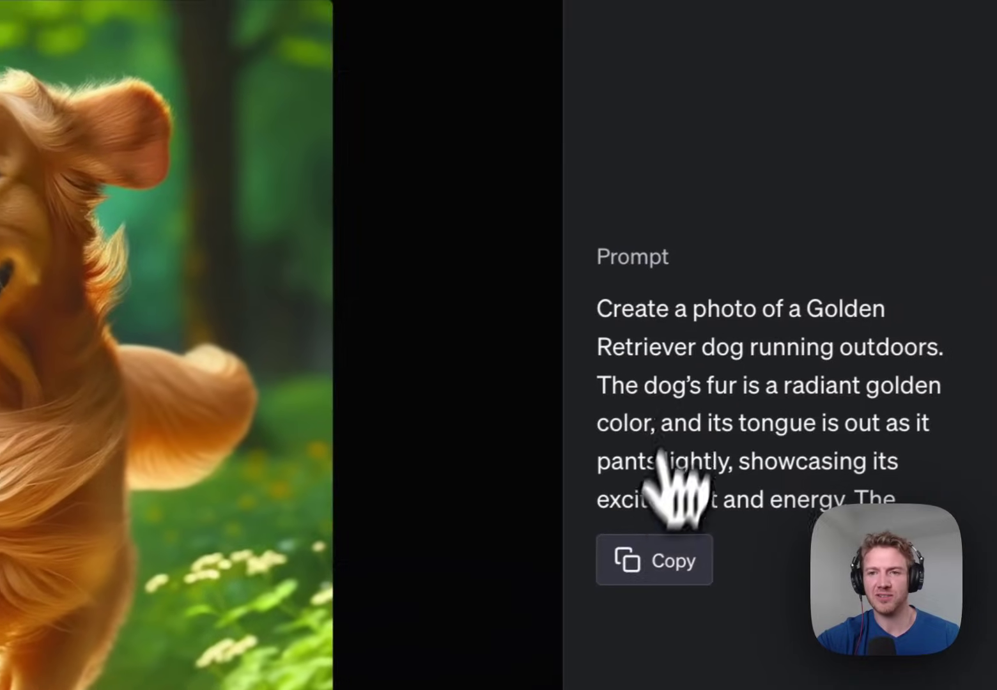
{"action": "left_click", "coordinate": [722, 533]}
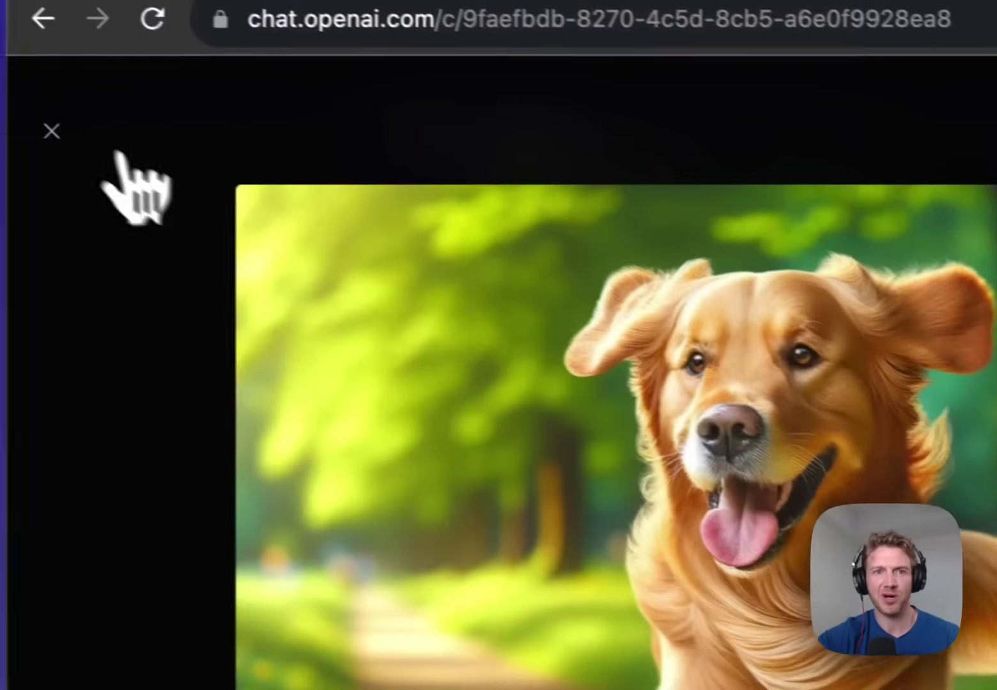
{"action": "left_click", "coordinate": [118, 156]}
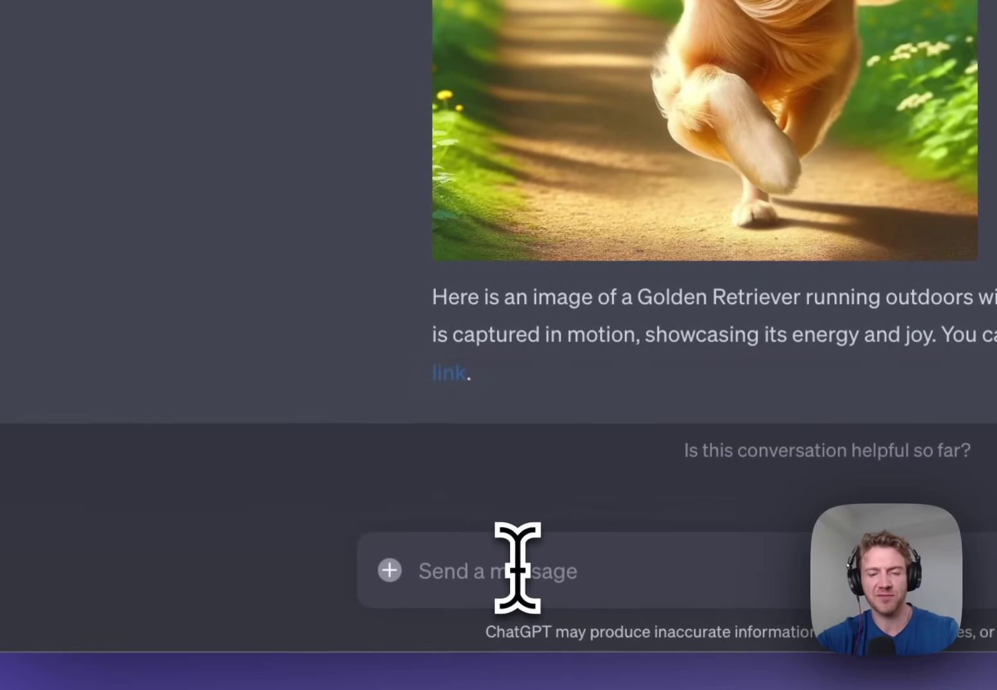
{"action": "left_click", "coordinate": [532, 667]}
{"action": "key", "text": "ctrl+v"}
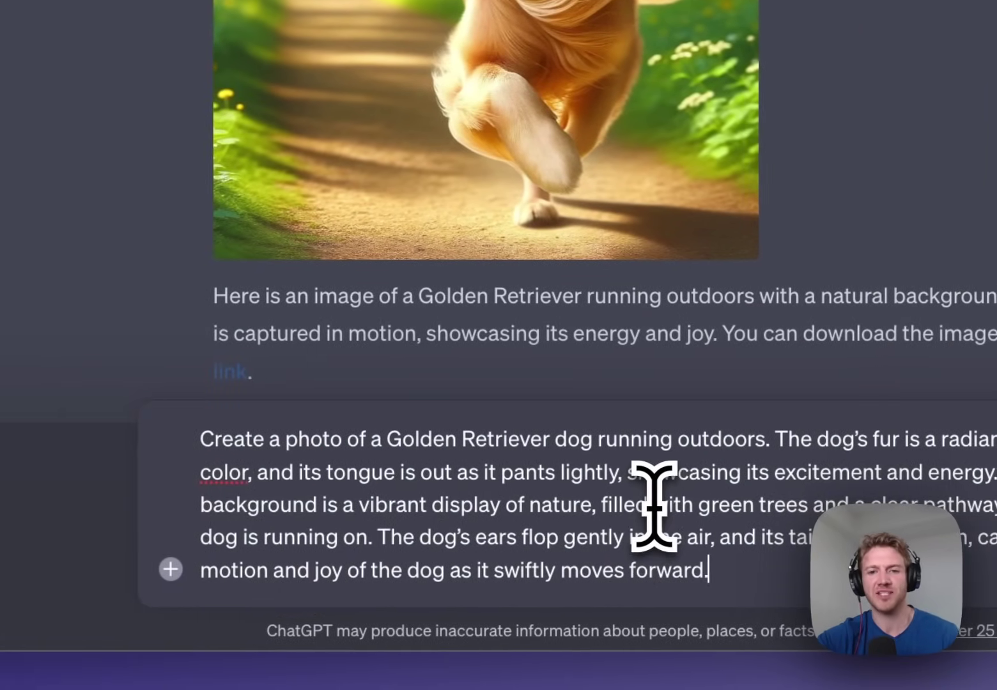
{"action": "left_click_drag", "start_coordinate": [719, 563], "coordinate": [191, 429]}
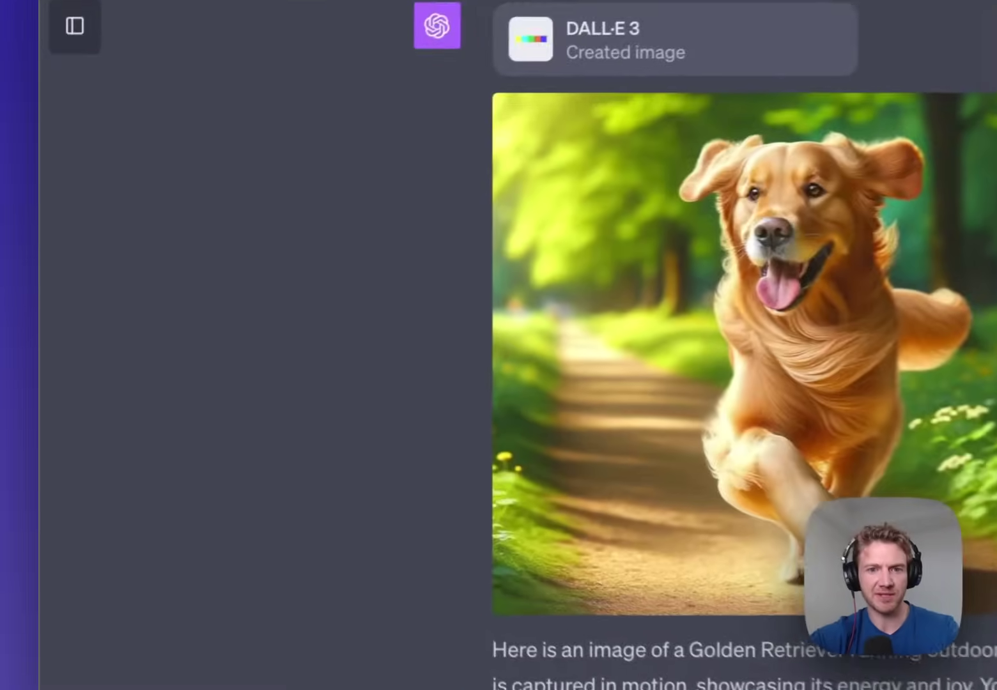
Step: Send the man's photo with 'Make an image like but as a Pixar character'
{"action": "left_click_drag", "start_coordinate": [498, 687], "coordinate": [587, 645]}
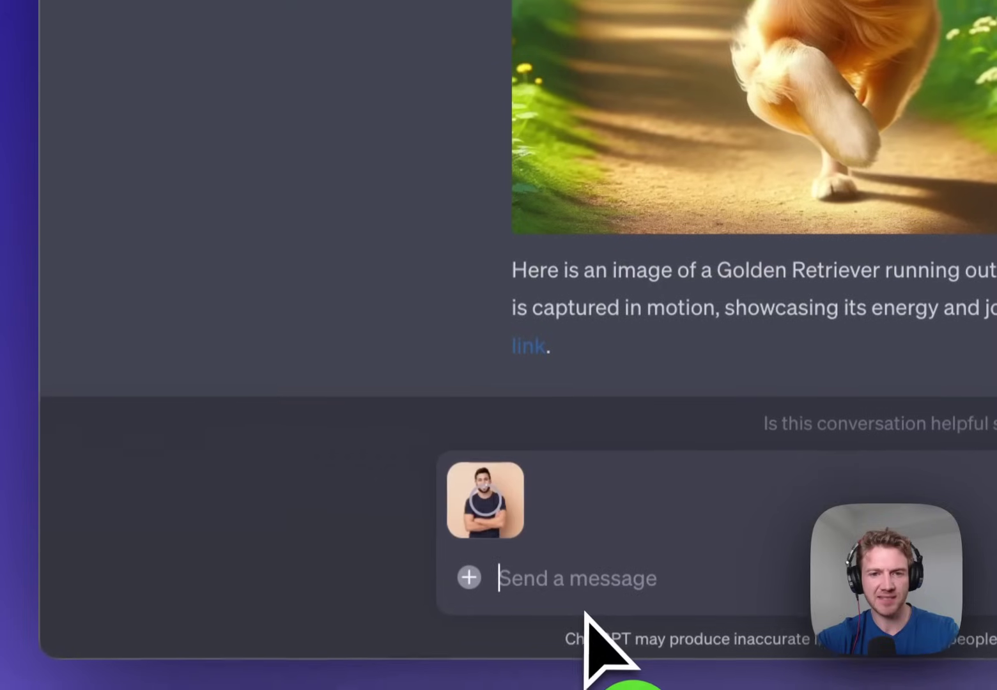
{"action": "left_click", "coordinate": [585, 591]}
{"action": "type", "text": "Make an image like but as a Pixar character"}
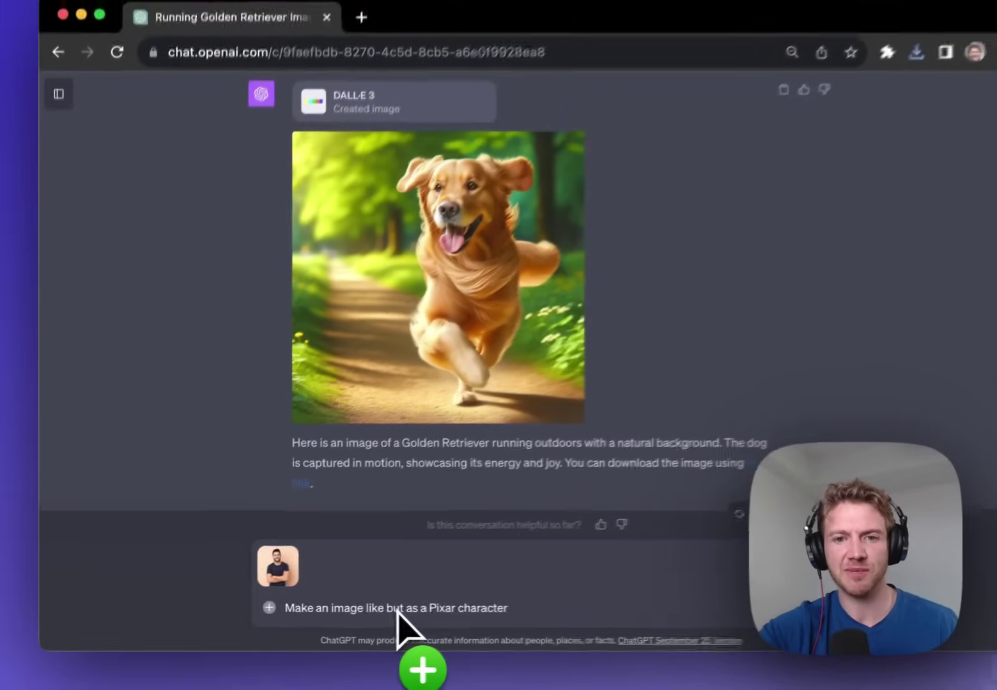
{"action": "key", "text": "Return"}
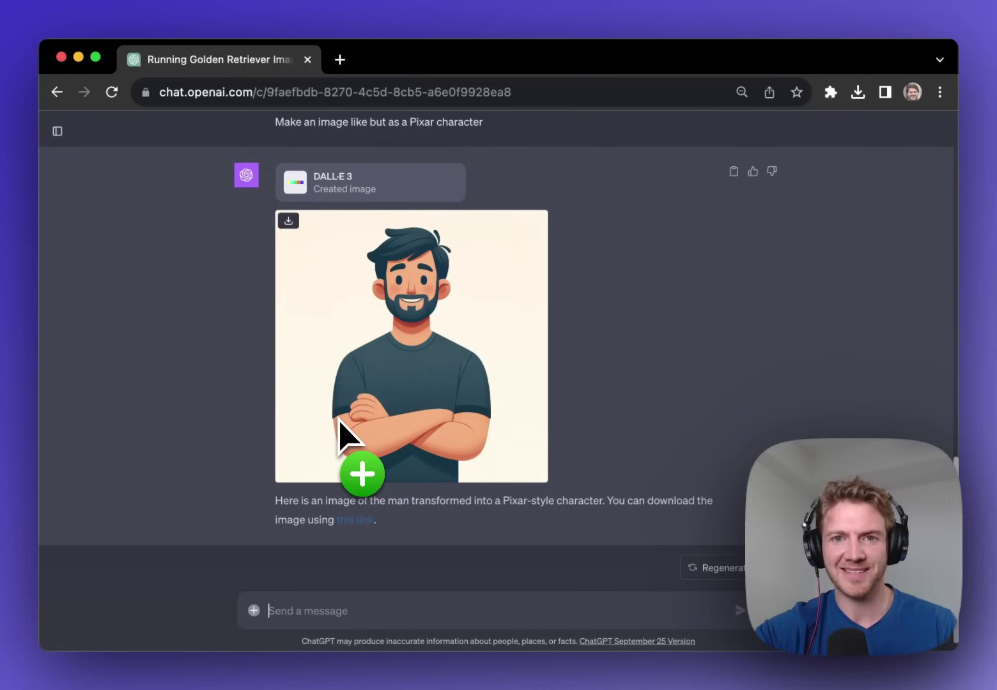
Step: Scroll through the Pixar-style result and drag its image out of the page to save a copy
{"action": "scroll", "coordinate": [338, 418], "scroll_direction": "up", "scroll_amount": 5}
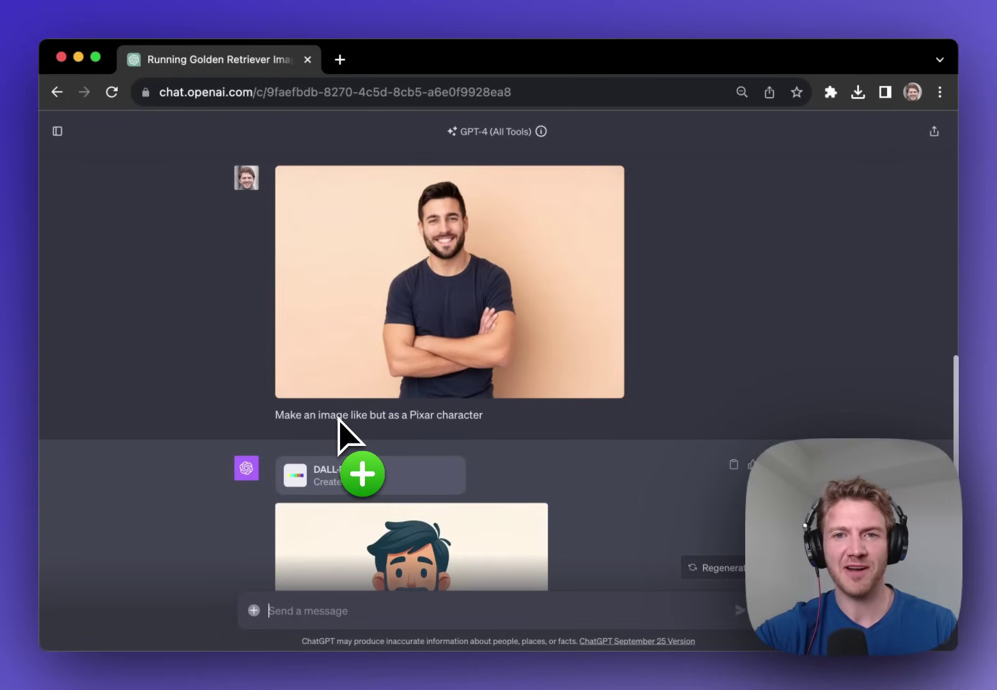
{"action": "scroll", "coordinate": [338, 417], "scroll_direction": "down", "scroll_amount": 3}
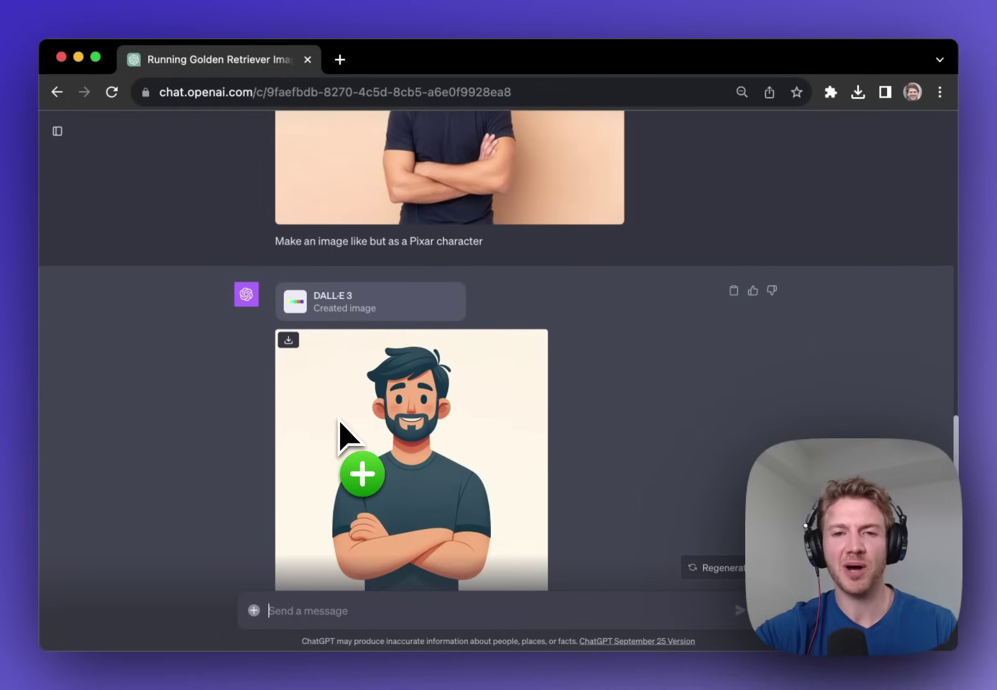
{"action": "scroll", "coordinate": [338, 420], "scroll_direction": "down", "scroll_amount": 1}
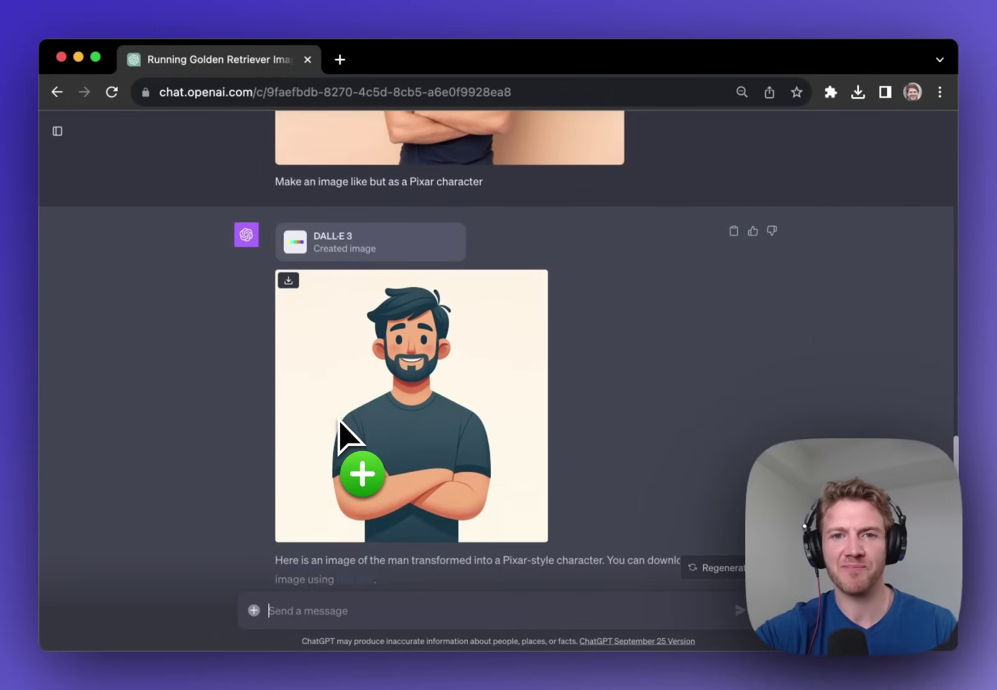
{"action": "left_click_drag", "start_coordinate": [338, 420], "coordinate": [474, 345]}
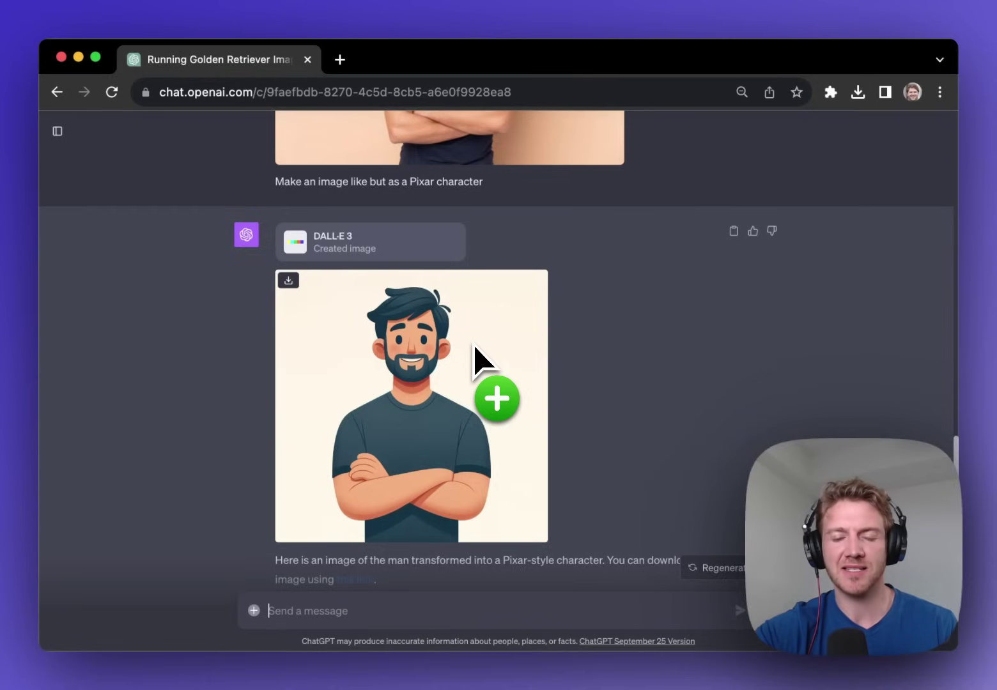
{"action": "scroll", "coordinate": [473, 346], "scroll_direction": "down", "scroll_amount": 3}
{"action": "left_click_drag", "start_coordinate": [473, 346], "coordinate": [473, 345]}
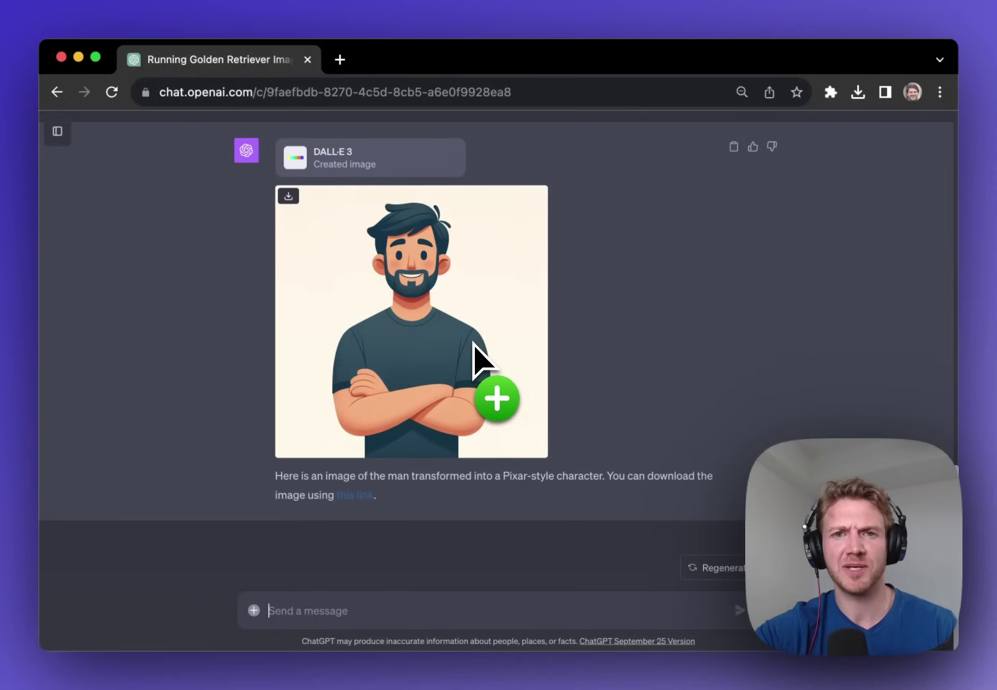
{"action": "left_click_drag", "start_coordinate": [474, 345], "coordinate": [310, 628]}
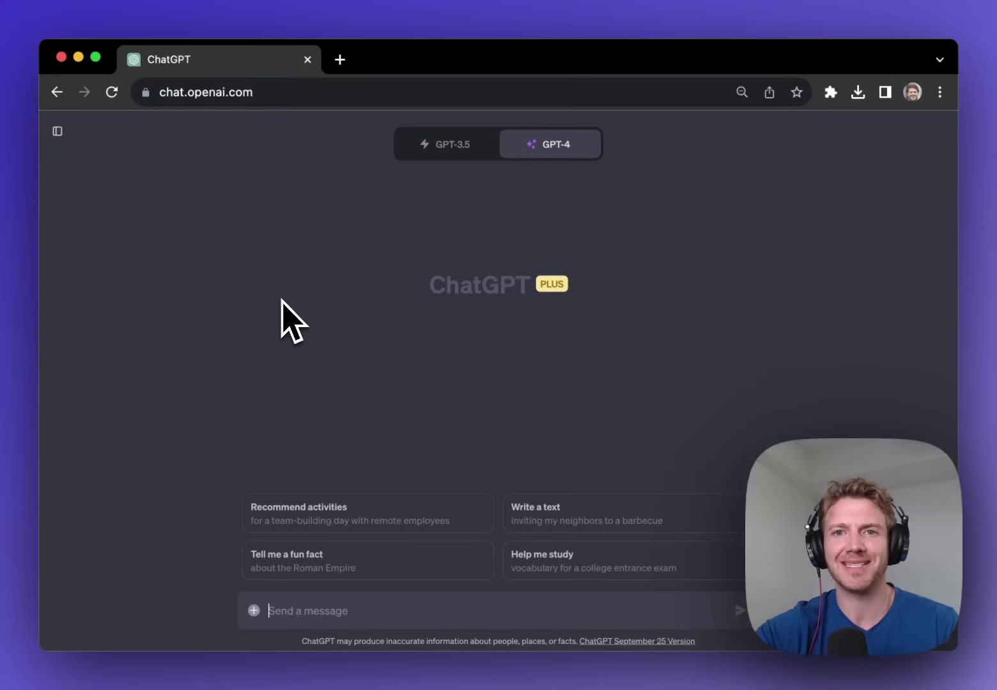
Step: Request today's top global news as headlines with stories plus a headline-based image, highlighting the prompt's parts
{"action": "mouse_move", "coordinate": [547, 151]}
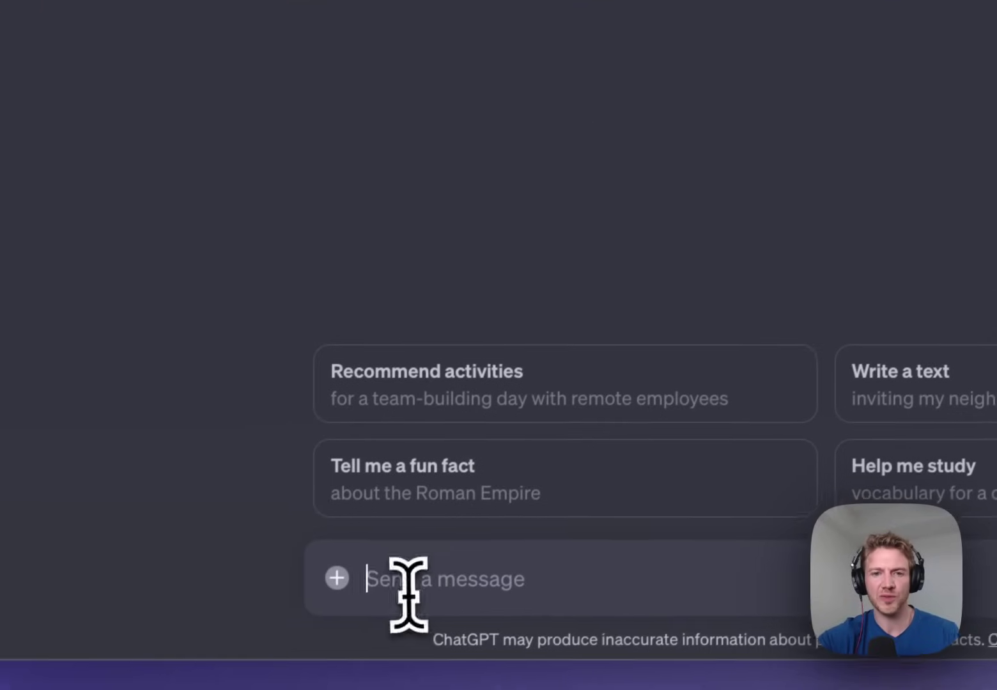
{"action": "left_click", "coordinate": [415, 588]}
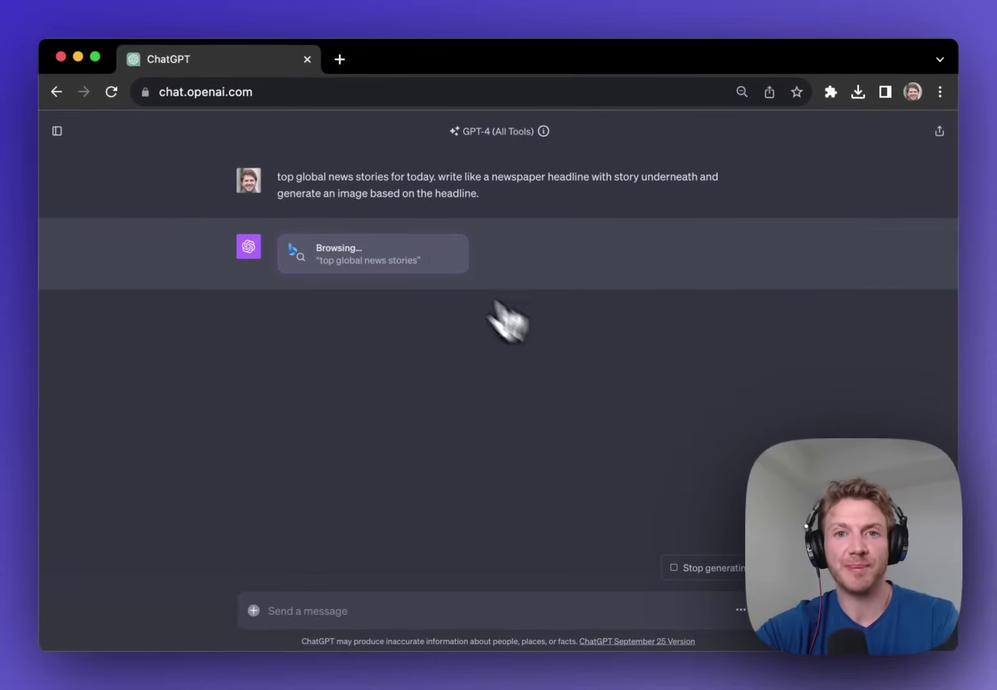
{"action": "left_click_drag", "start_coordinate": [281, 177], "coordinate": [401, 178]}
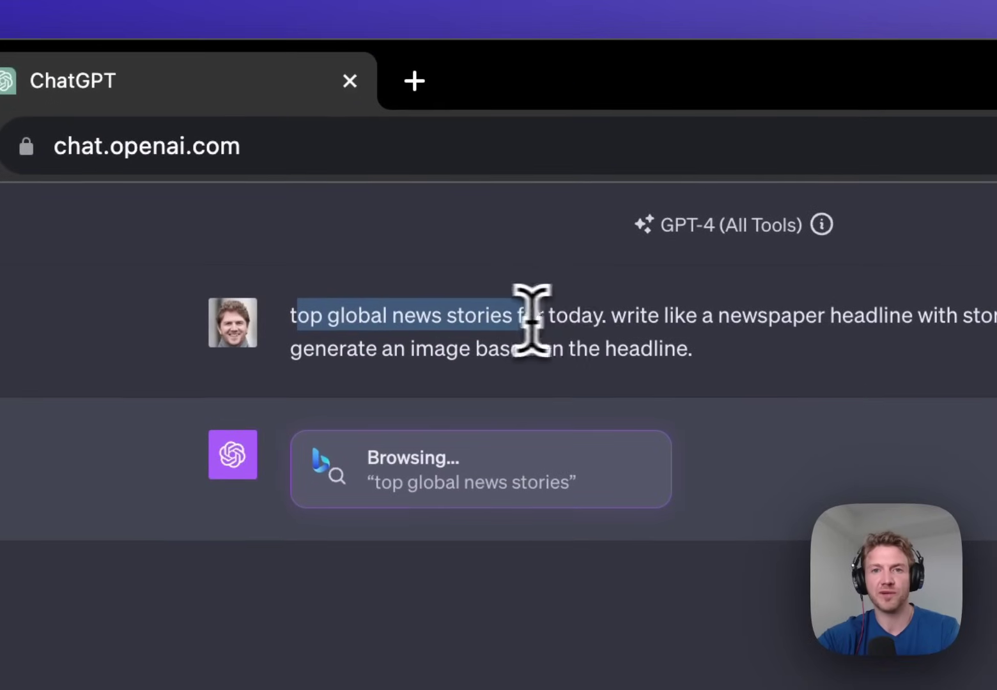
{"action": "left_click_drag", "start_coordinate": [531, 320], "coordinate": [707, 345]}
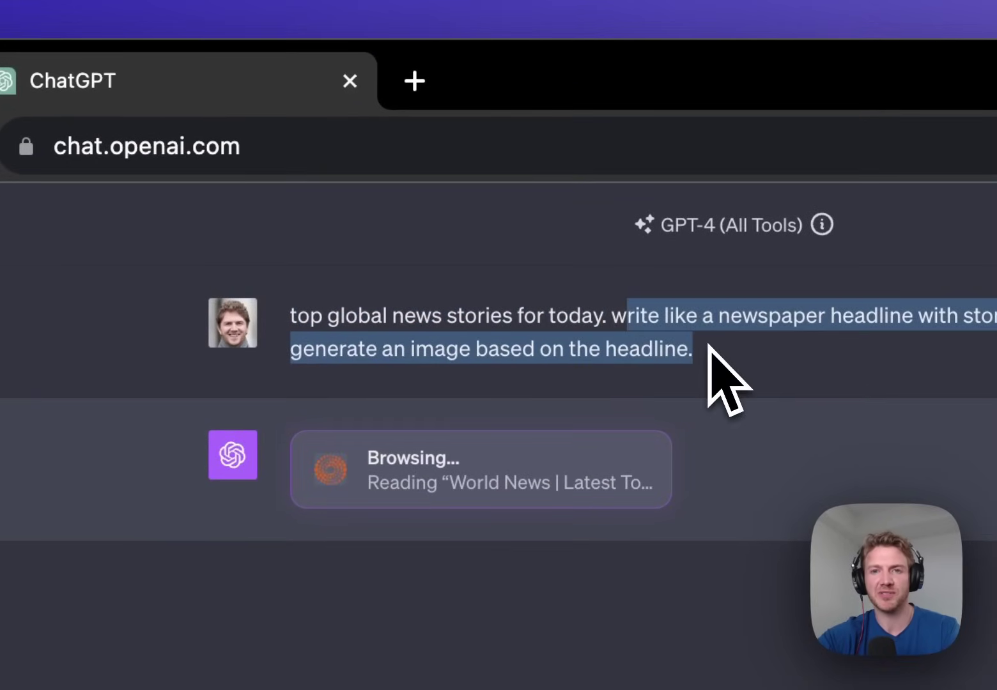
{"action": "left_click", "coordinate": [708, 345]}
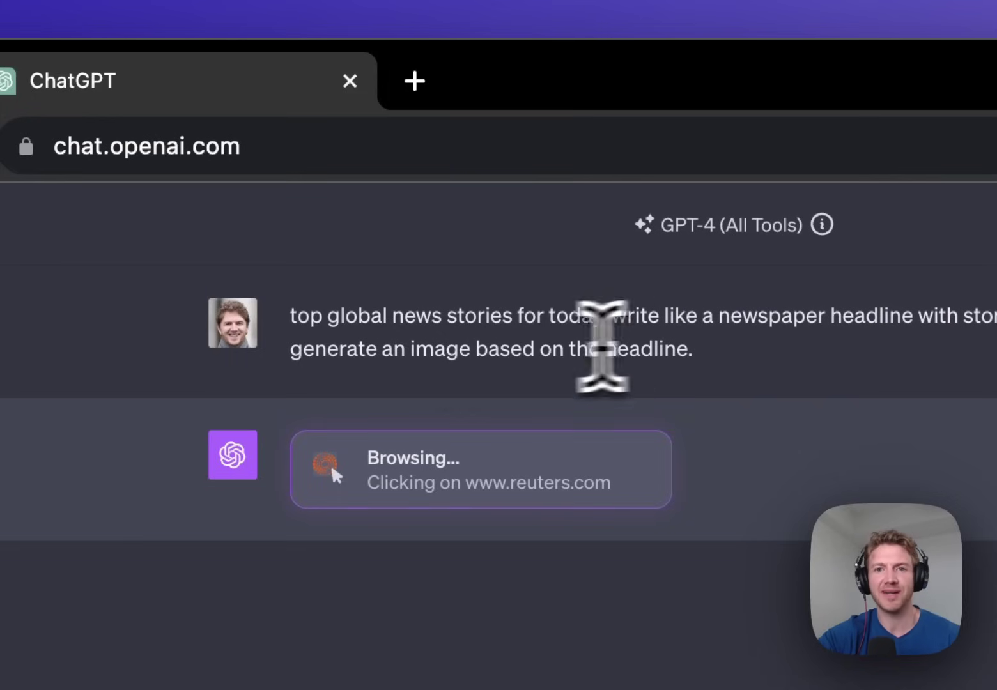
{"action": "left_click_drag", "start_coordinate": [284, 350], "coordinate": [701, 359]}
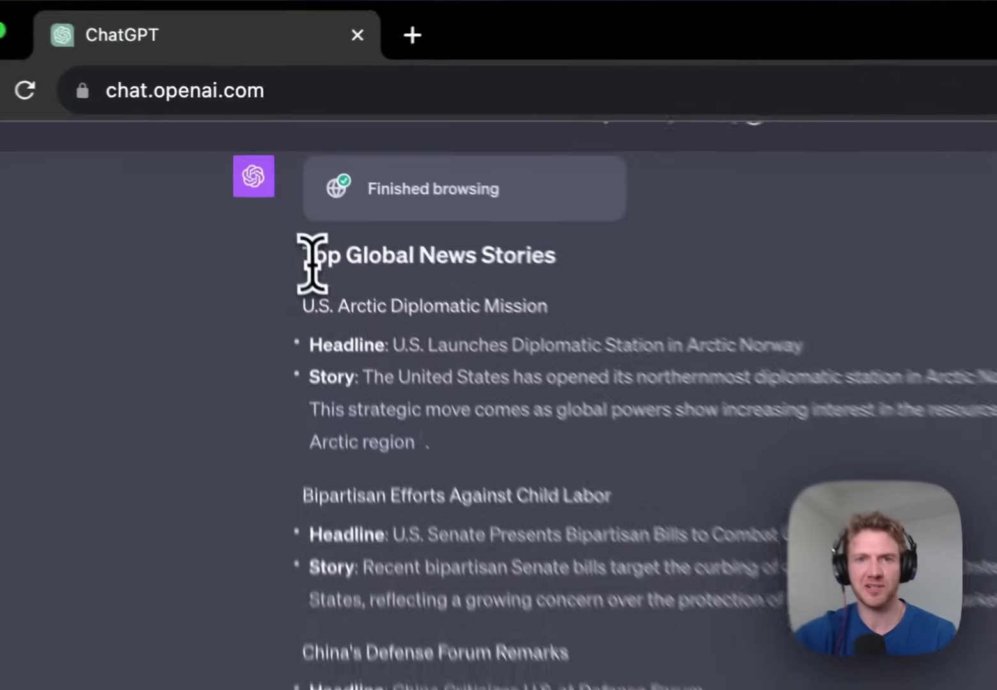
Step: Scroll to the two DALL·E images of the Arctic Norway diplomatic station and open the first full size
{"action": "left_click_drag", "start_coordinate": [278, 190], "coordinate": [429, 203]}
{"action": "left_click", "coordinate": [455, 246]}
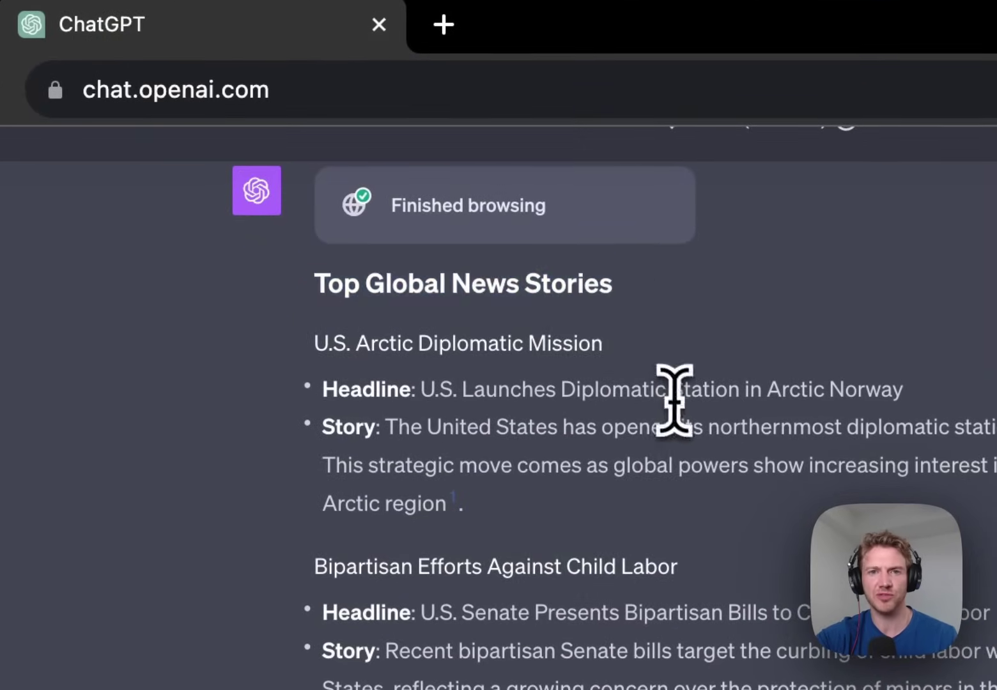
{"action": "scroll", "coordinate": [674, 399], "scroll_direction": "down", "scroll_amount": 10}
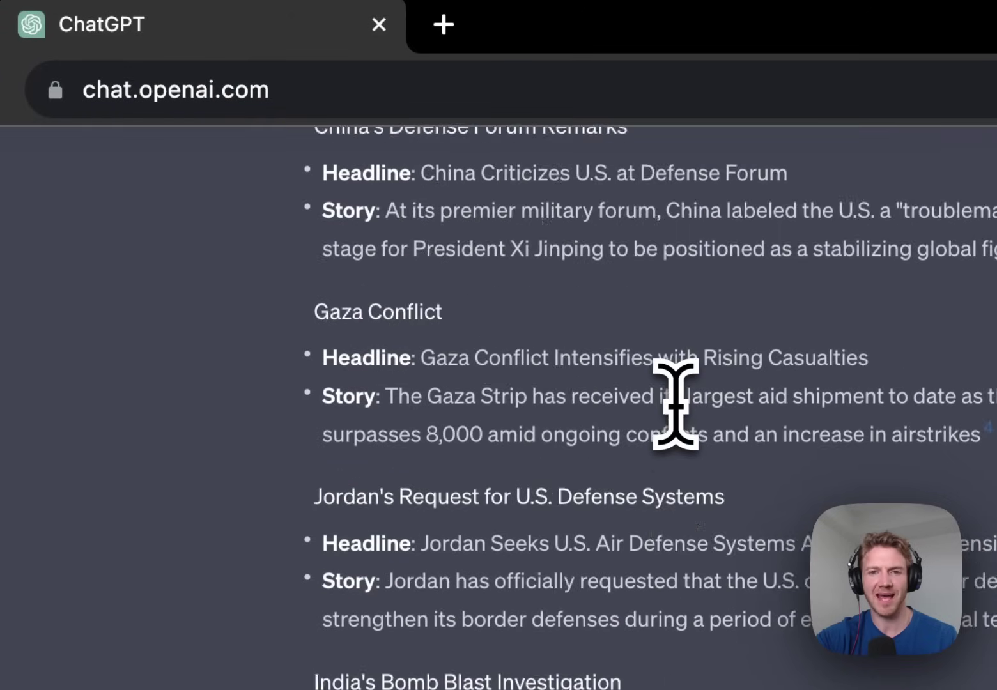
{"action": "scroll", "coordinate": [674, 400], "scroll_direction": "down", "scroll_amount": 15}
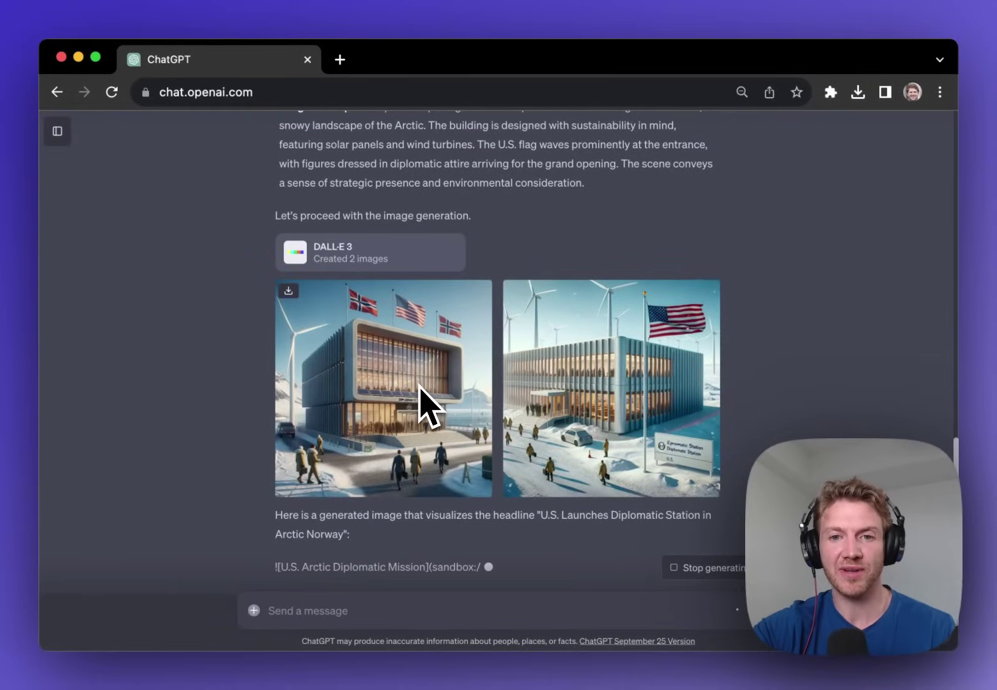
{"action": "scroll", "coordinate": [422, 406], "scroll_direction": "down", "scroll_amount": 3}
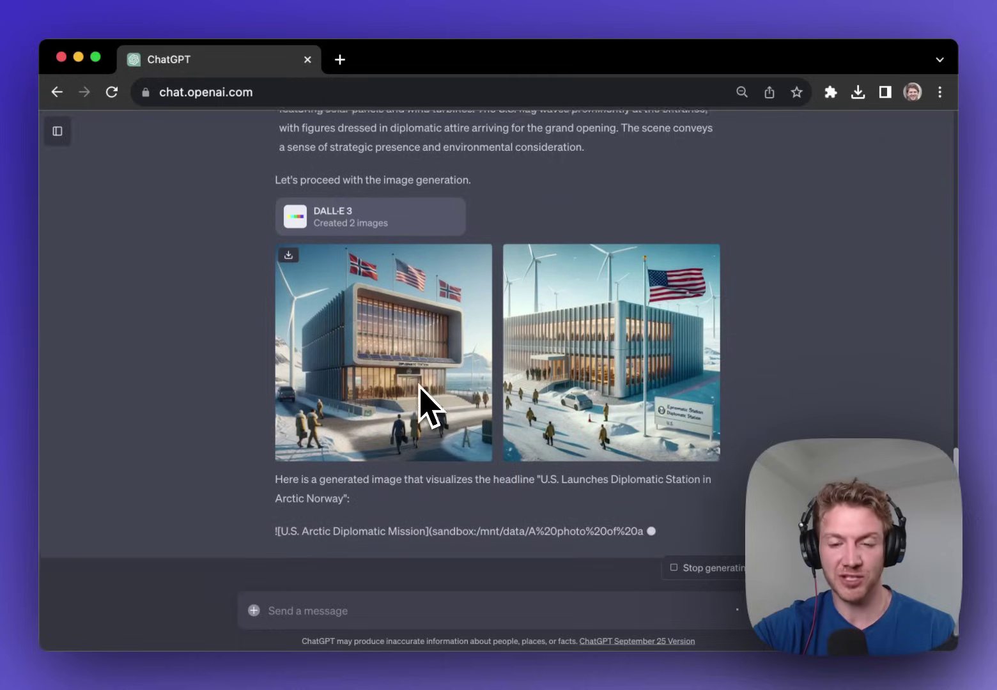
{"action": "left_click_drag", "start_coordinate": [540, 423], "coordinate": [572, 438]}
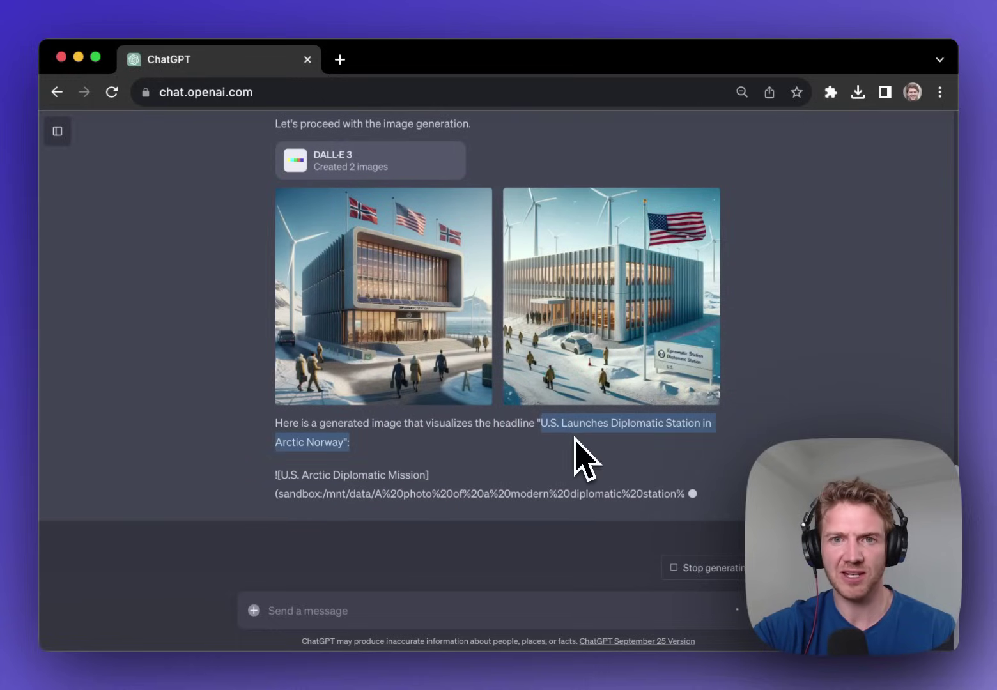
{"action": "left_click", "coordinate": [434, 335]}
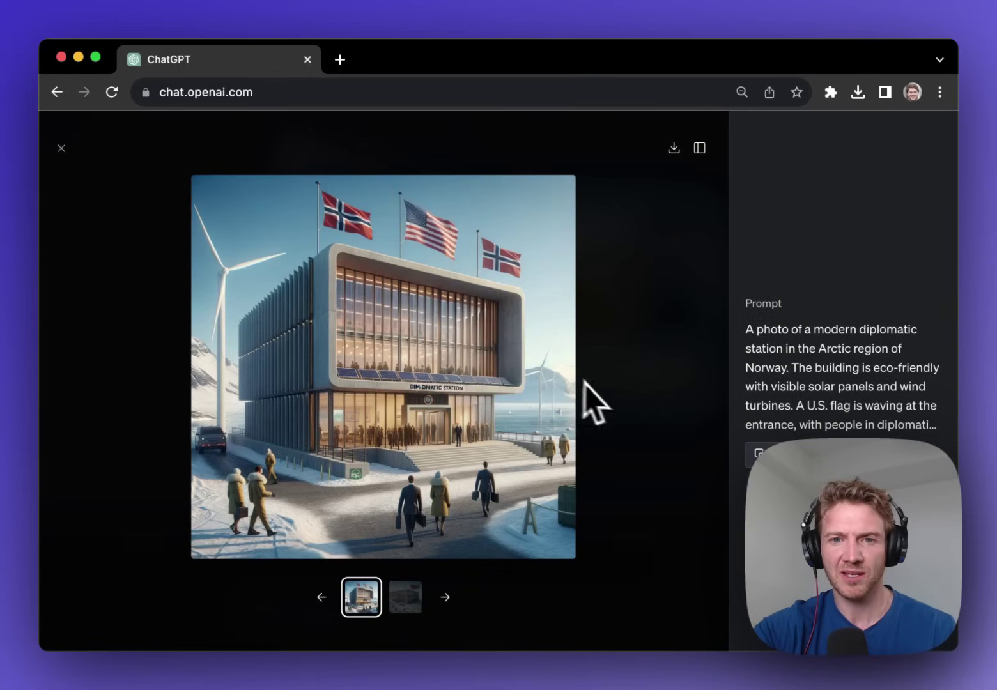
Step: View the second Arctic station image, then close the viewer and scroll back through the chat
{"action": "left_click", "coordinate": [446, 597]}
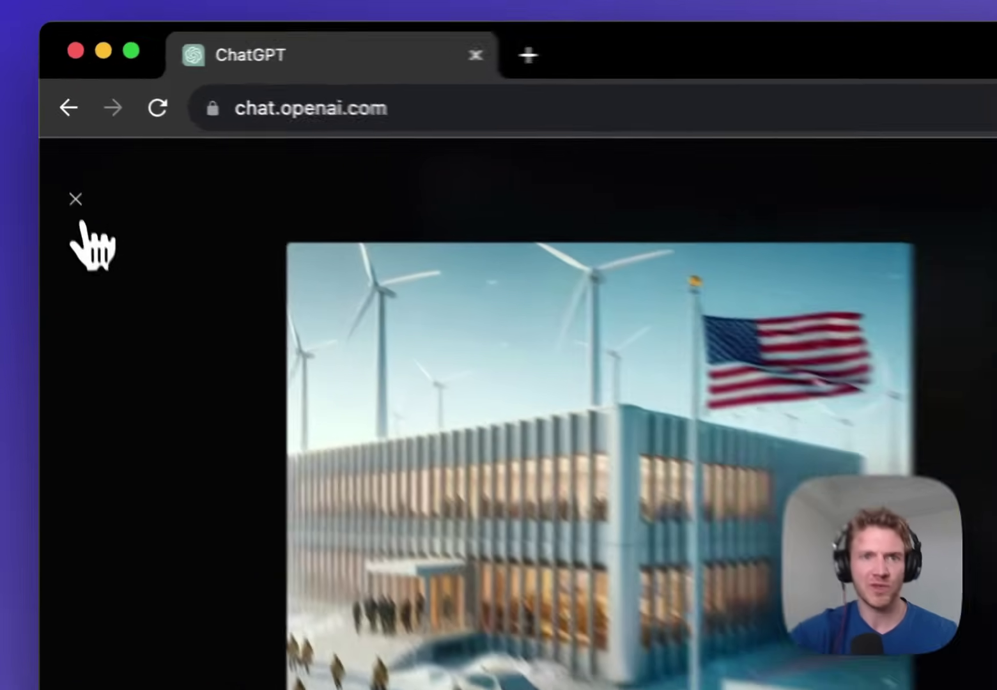
{"action": "left_click", "coordinate": [81, 221]}
{"action": "scroll", "coordinate": [224, 393], "scroll_direction": "up", "scroll_amount": 15}
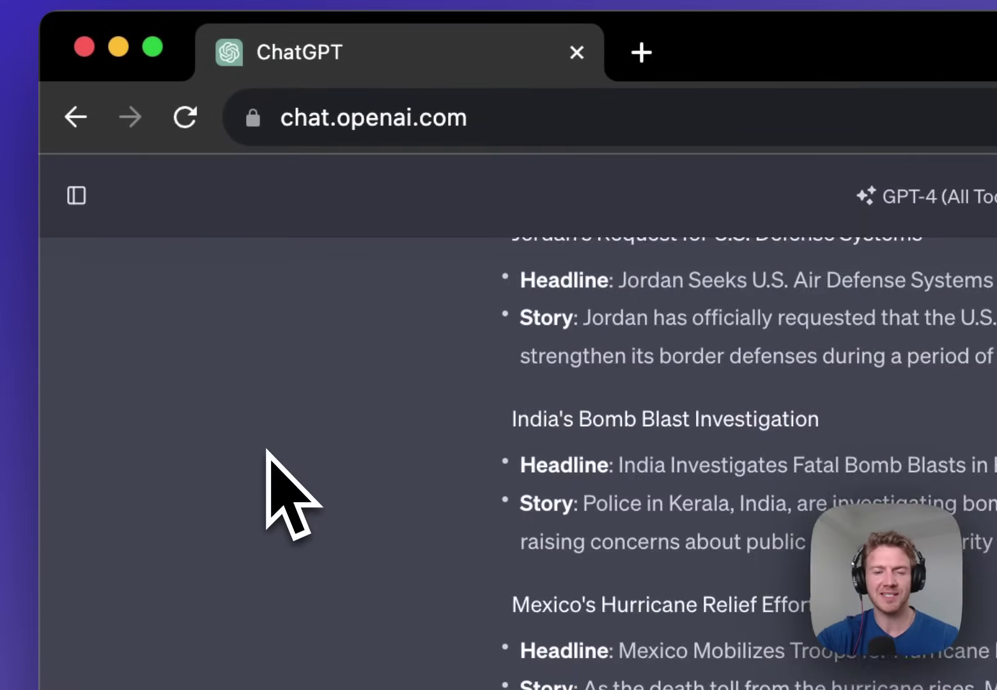
{"action": "scroll", "coordinate": [268, 451], "scroll_direction": "up", "scroll_amount": 2}
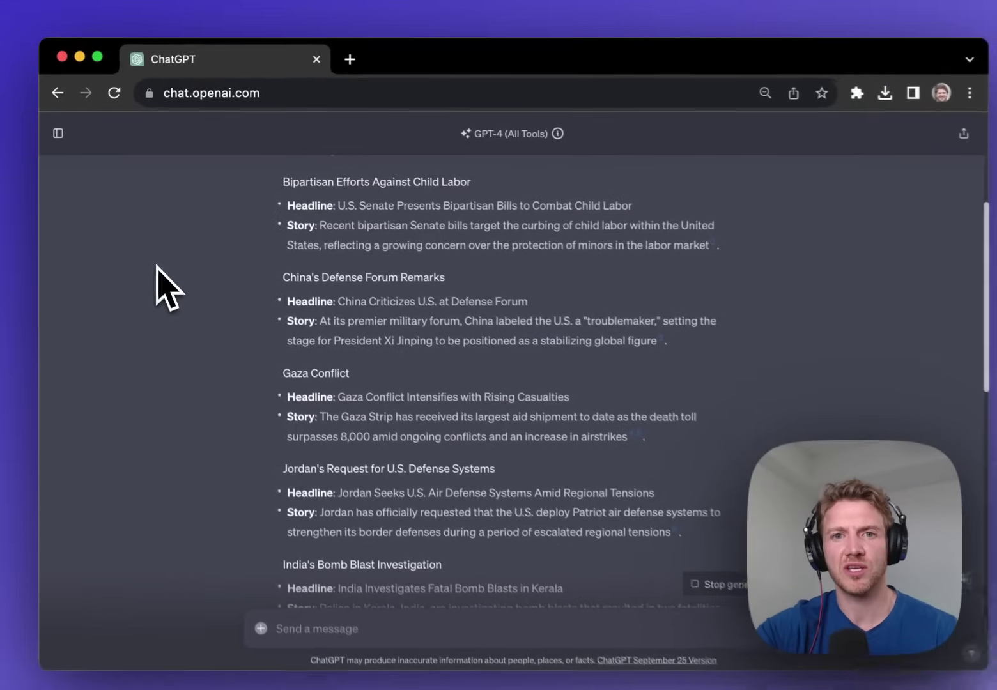
{"action": "scroll", "coordinate": [195, 345], "scroll_direction": "down", "scroll_amount": 15}
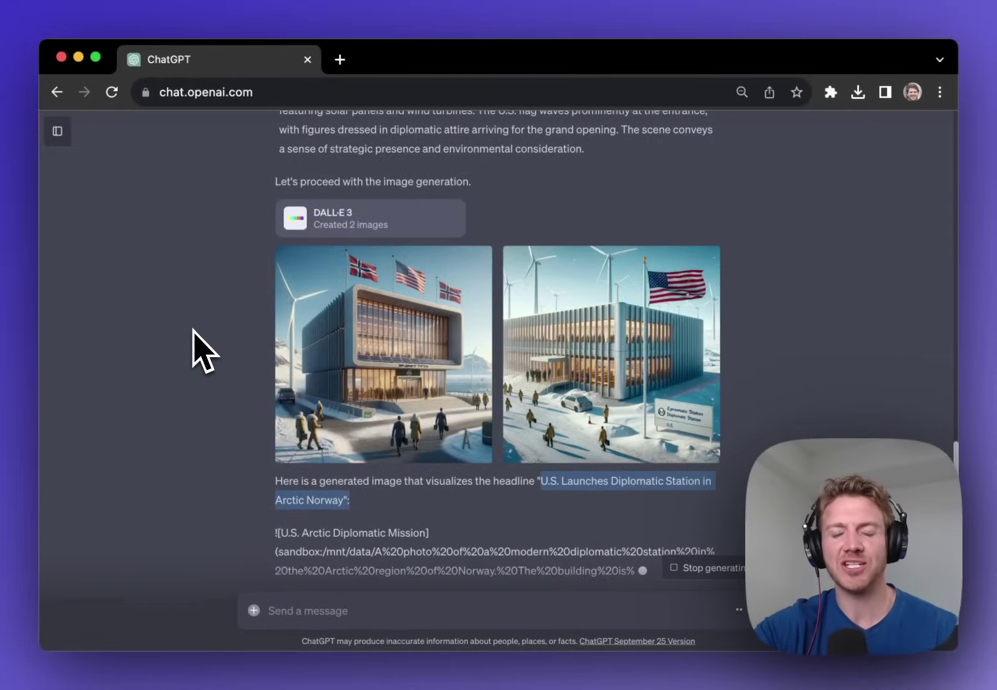